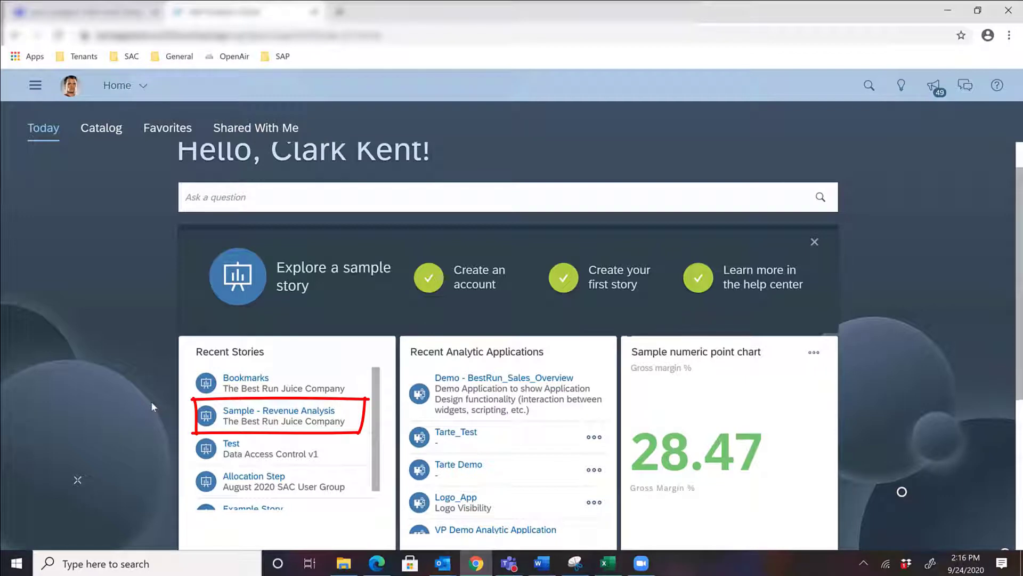
Step: Open the recent story Bookmarks and look over the charts on its Summary page
left_click(242, 381)
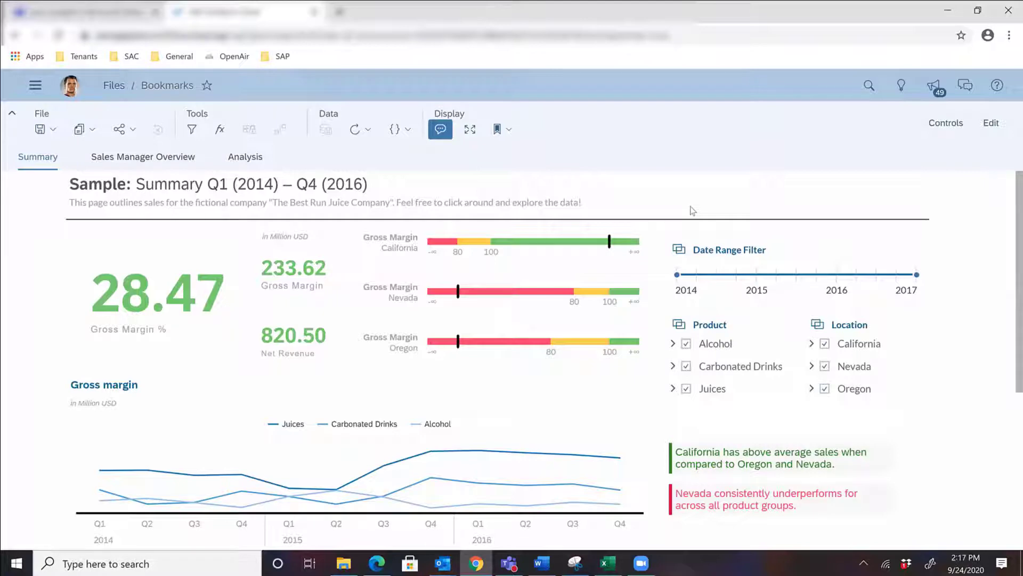
scroll(692, 210, "down", 1)
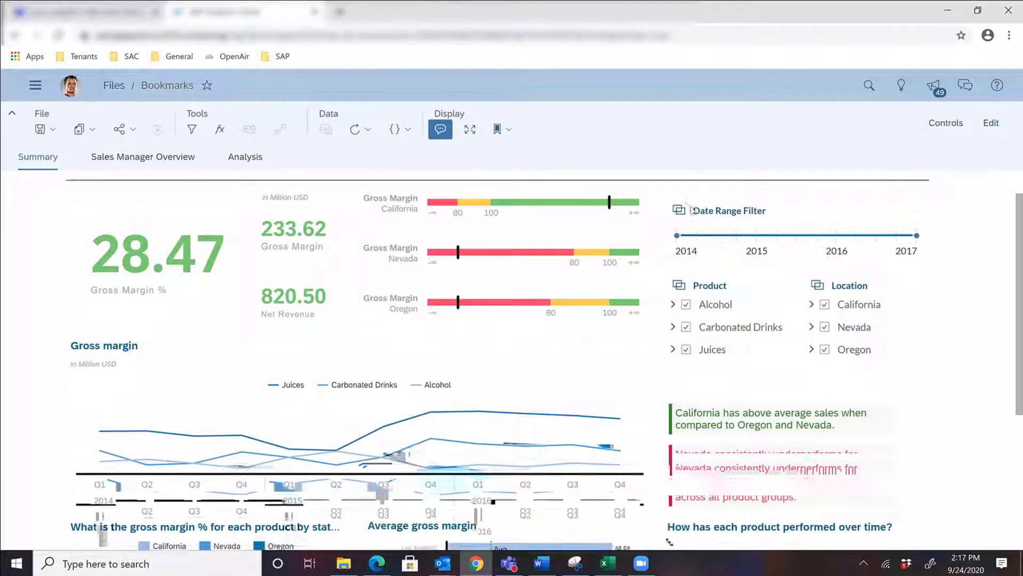
scroll(693, 211, "down", 3)
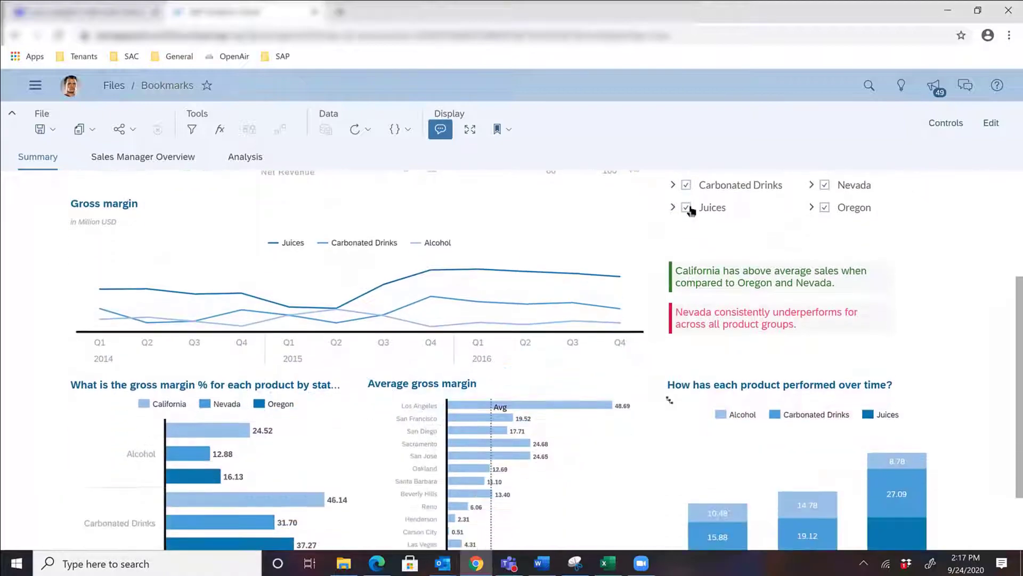
scroll(693, 211, "down", 1)
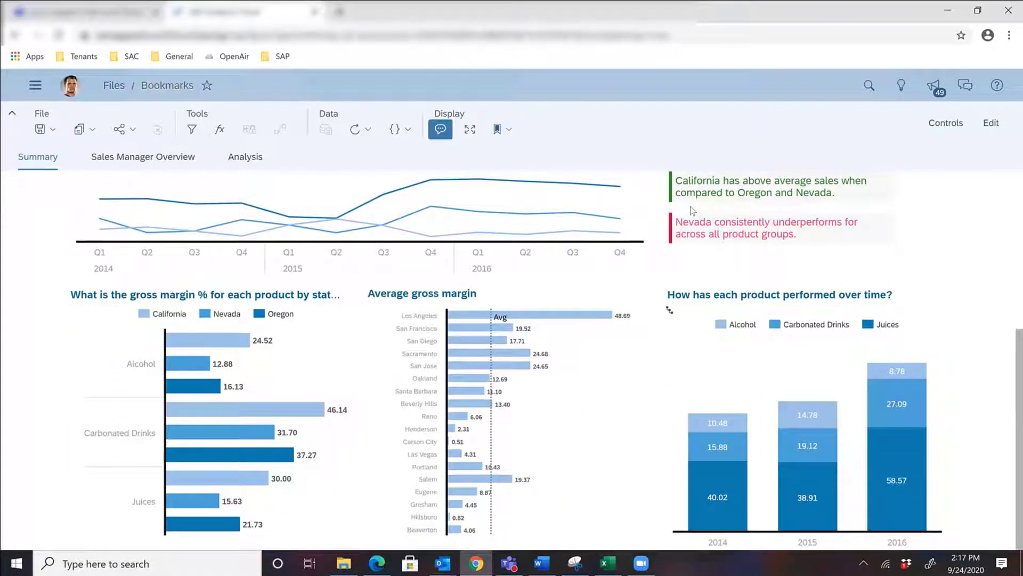
scroll(692, 211, "up", 5)
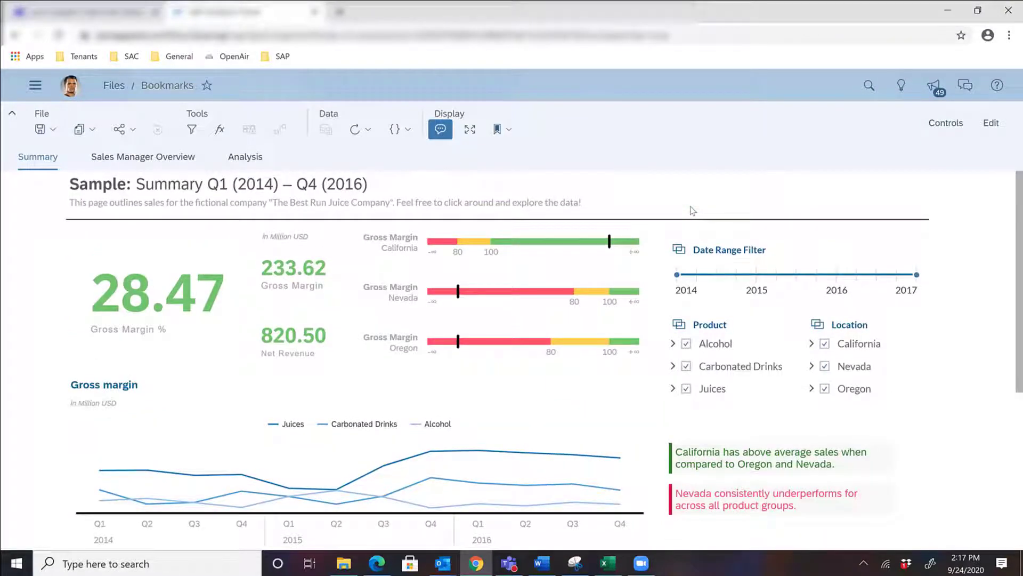
Step: Filter the Summary page to the product Alcohol and the location California, and review the filtered charts
left_click(708, 370)
left_click(685, 389)
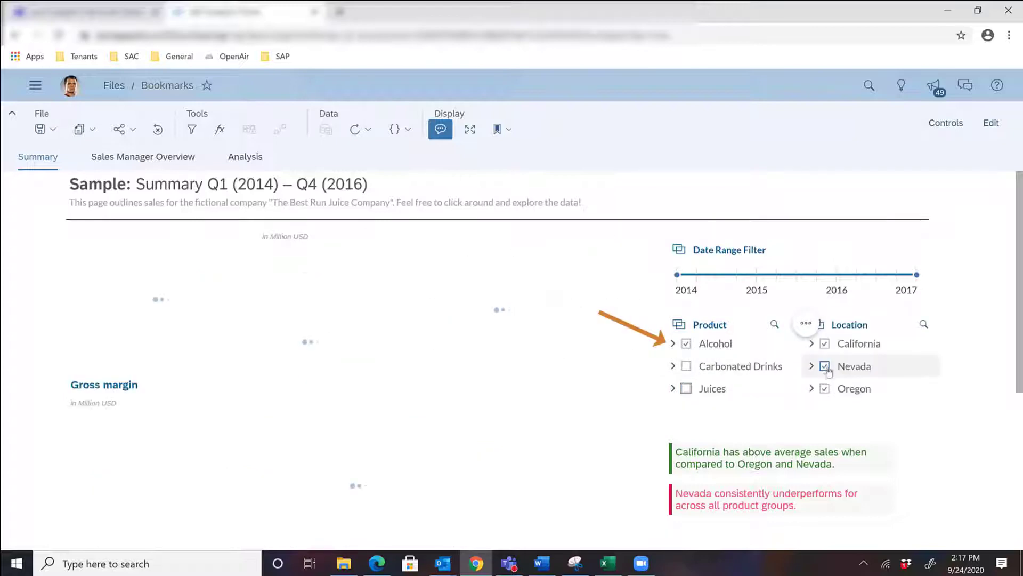
left_click(826, 368)
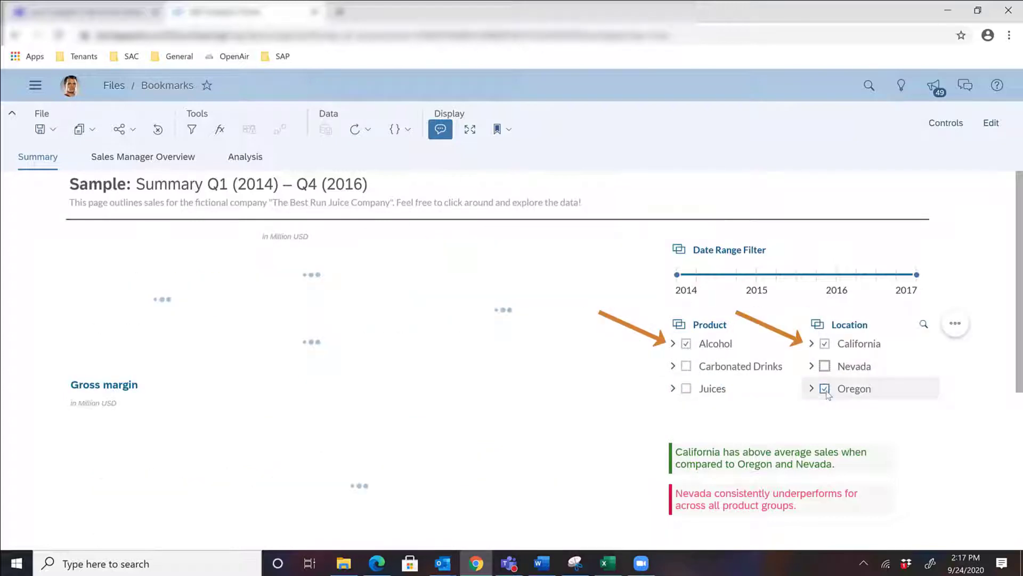
left_click(825, 390)
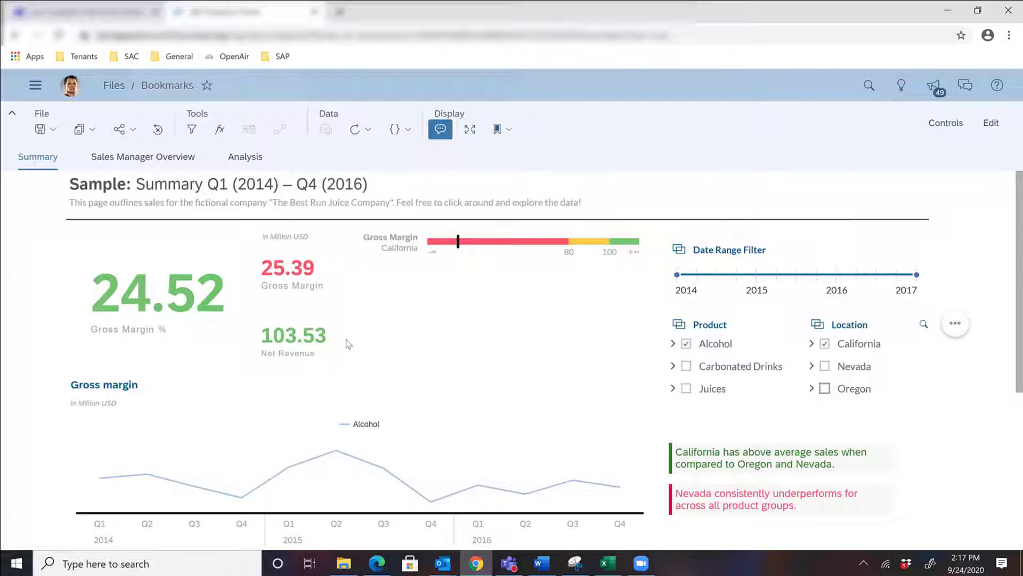
scroll(348, 344, "down", 1)
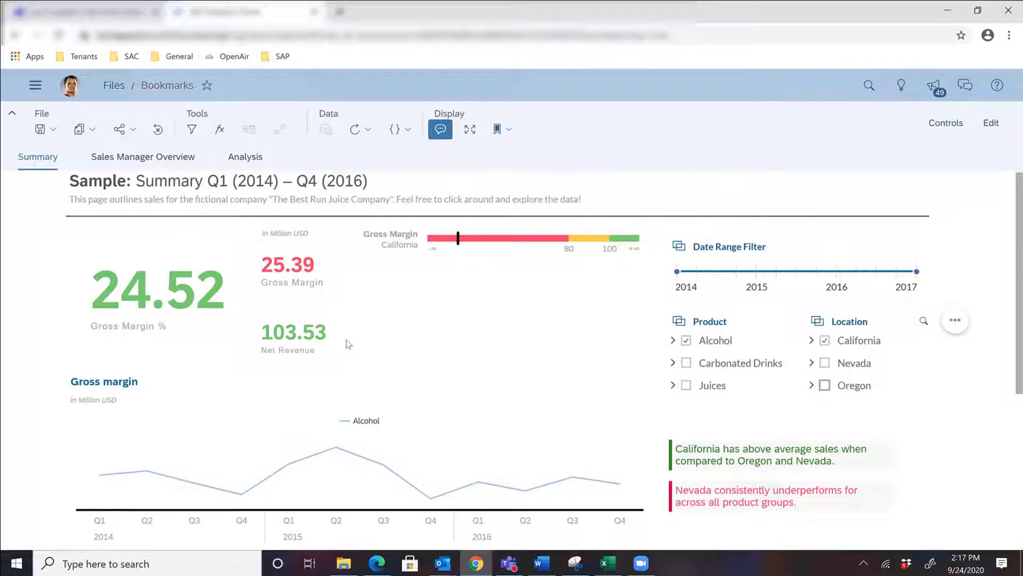
scroll(348, 343, "down", 4)
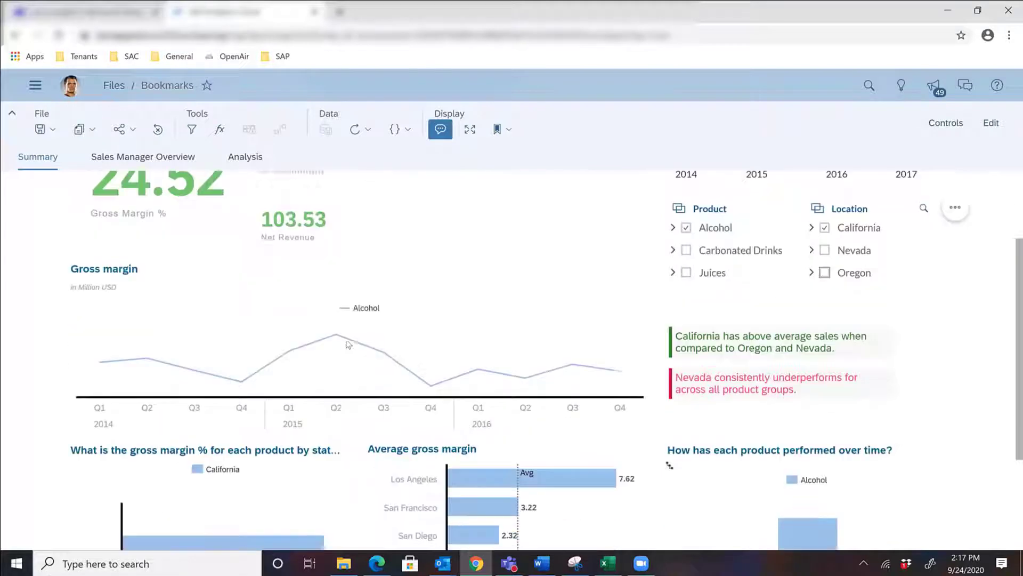
scroll(348, 344, "up", 5)
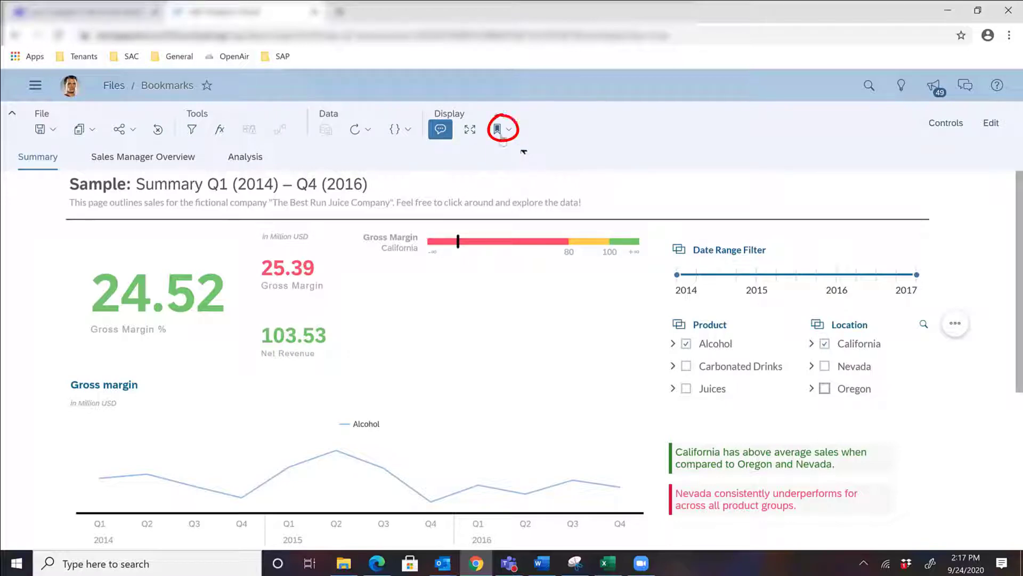
Step: Start a bookmark of the story's current state and name it Product Manager
left_click(499, 130)
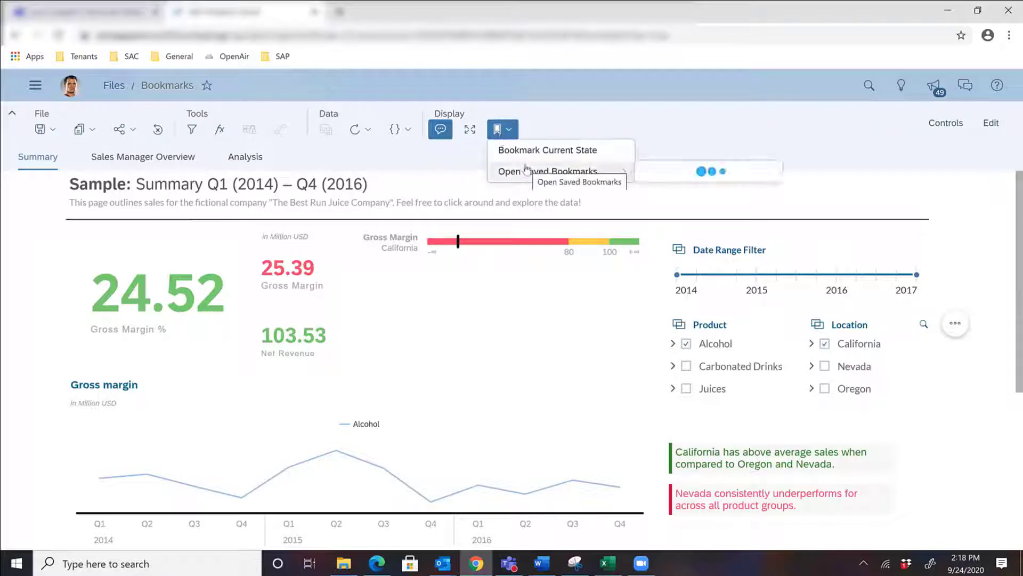
mouse_move(527, 170)
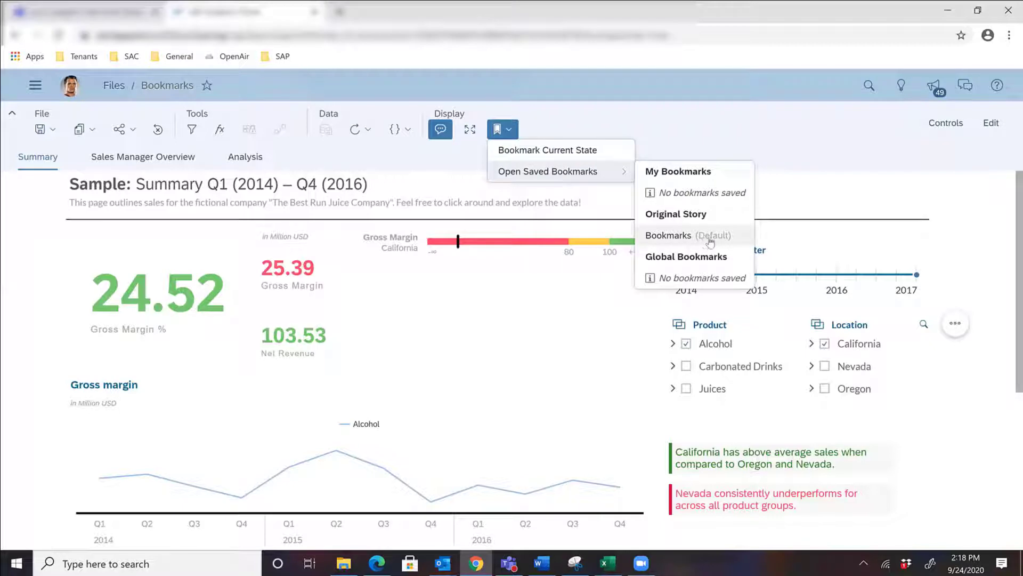
left_click(558, 154)
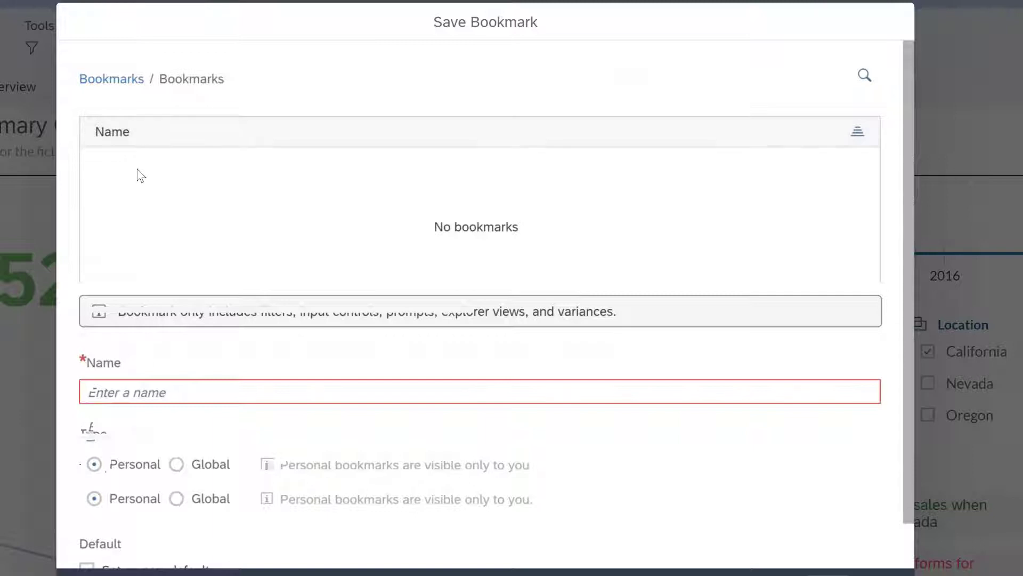
scroll(135, 168, "down", 1)
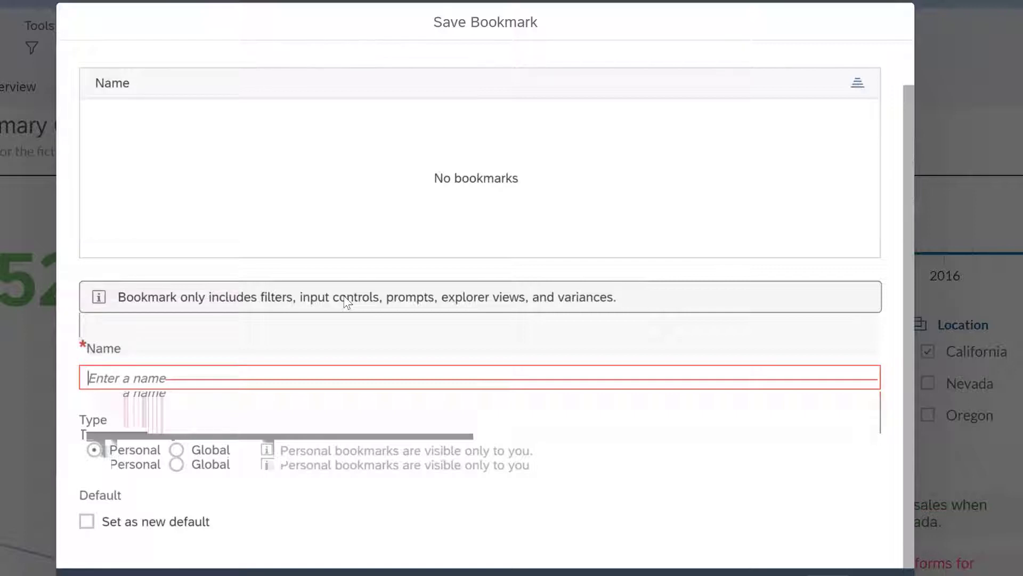
type("Produt")
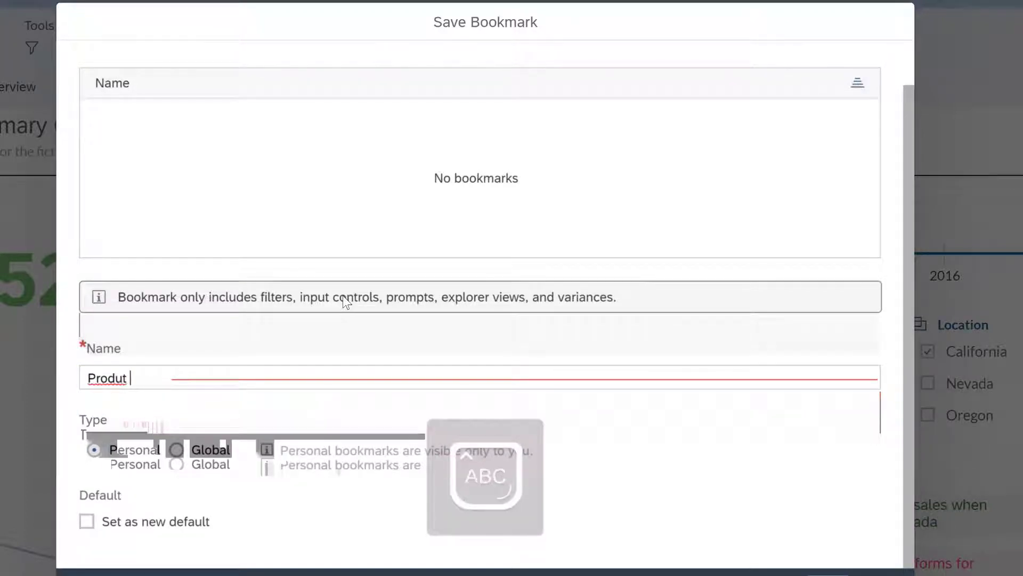
key("BackSpace")
key("BackSpace")
type("ct M")
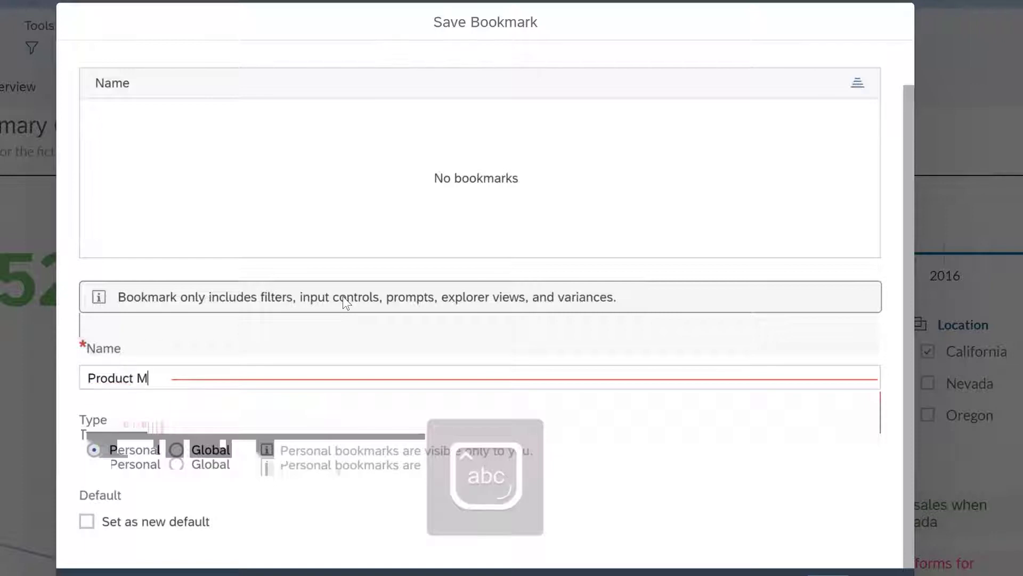
type("anager")
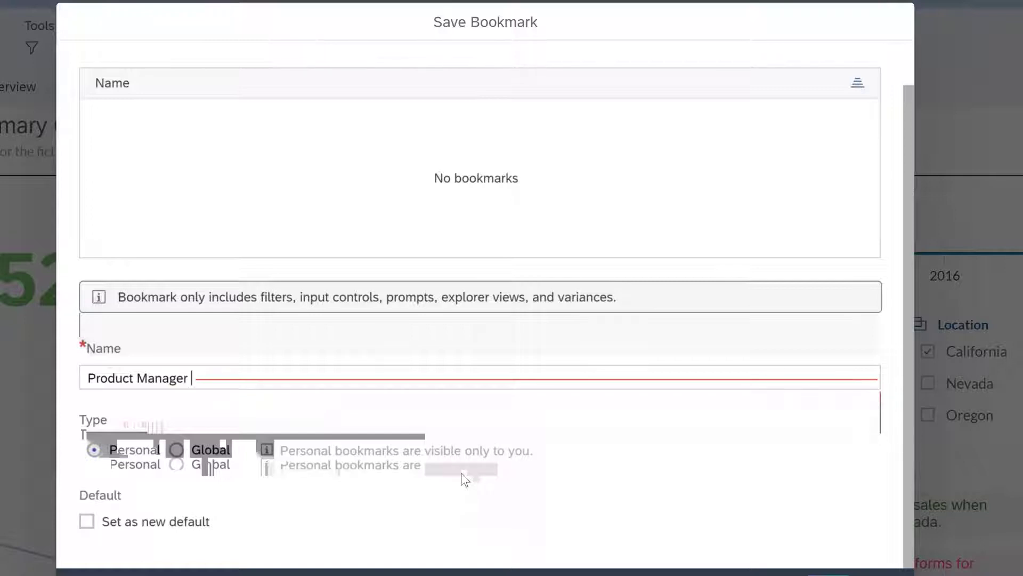
Step: Try the Global bookmark type, set it back to Personal, and save the bookmark
left_click(184, 449)
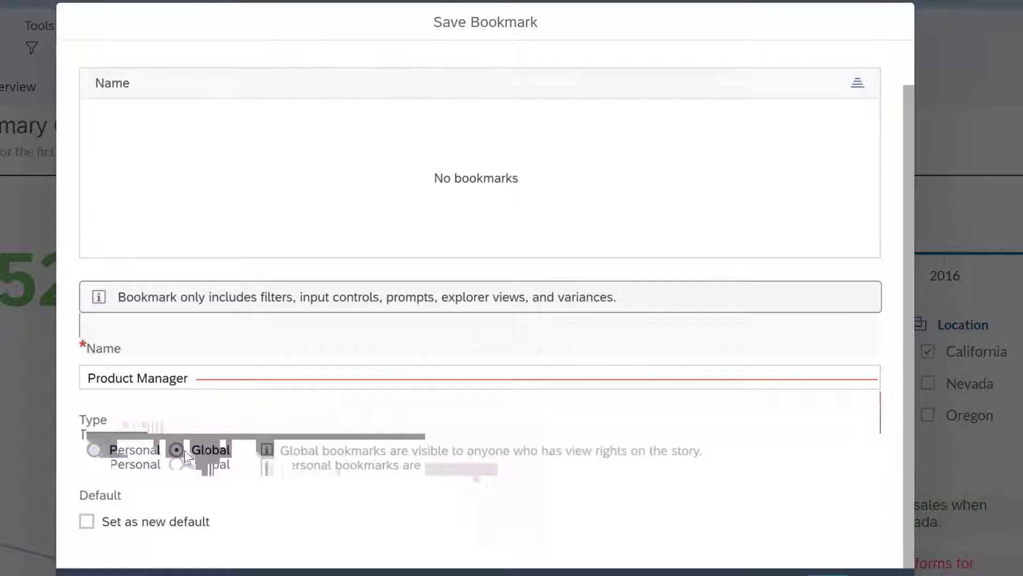
left_click(101, 452)
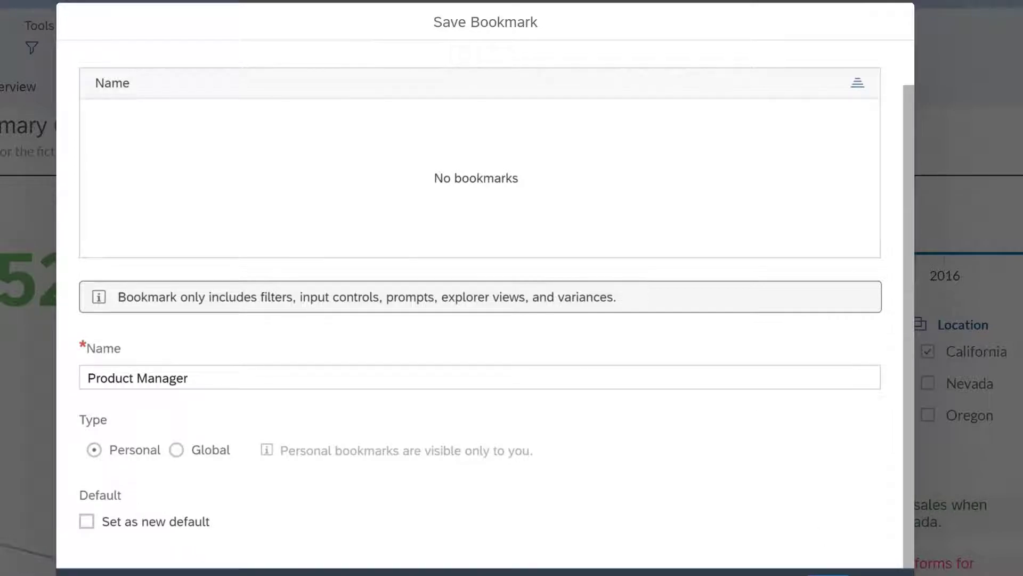
left_click(821, 573)
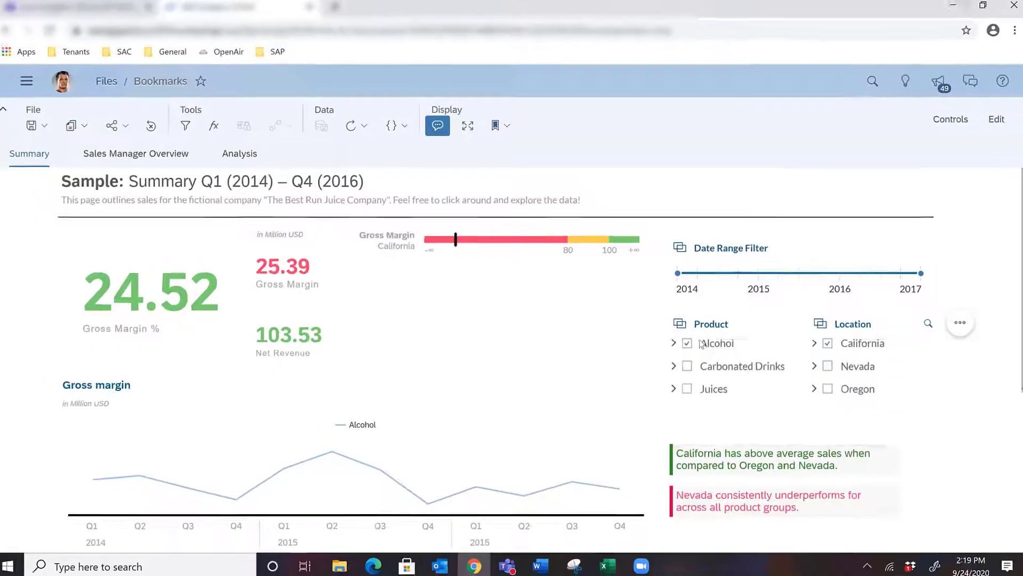
Step: Check the list of saved bookmarks for the new Product Manager entry and close the list
left_click(506, 133)
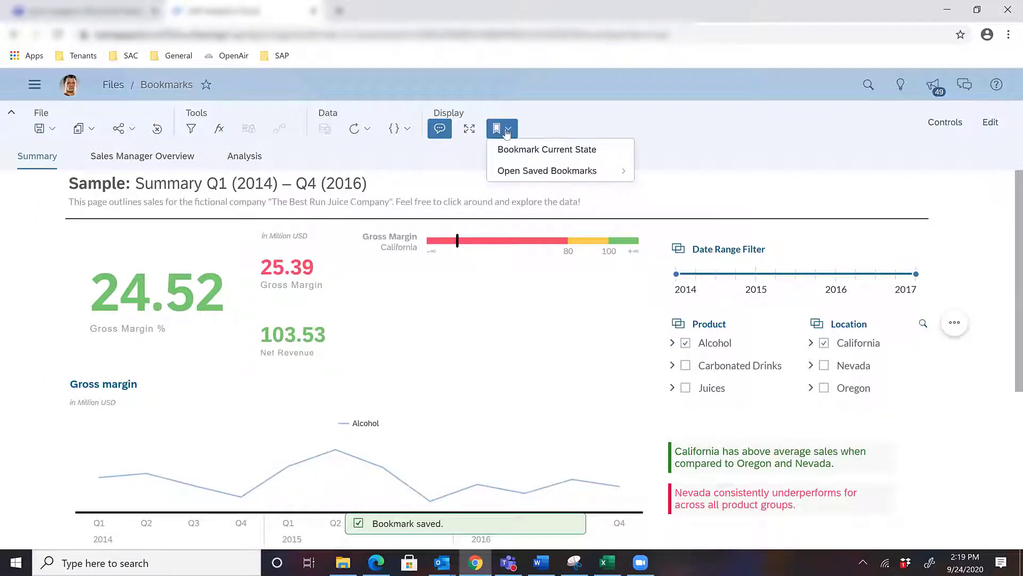
left_click(566, 169)
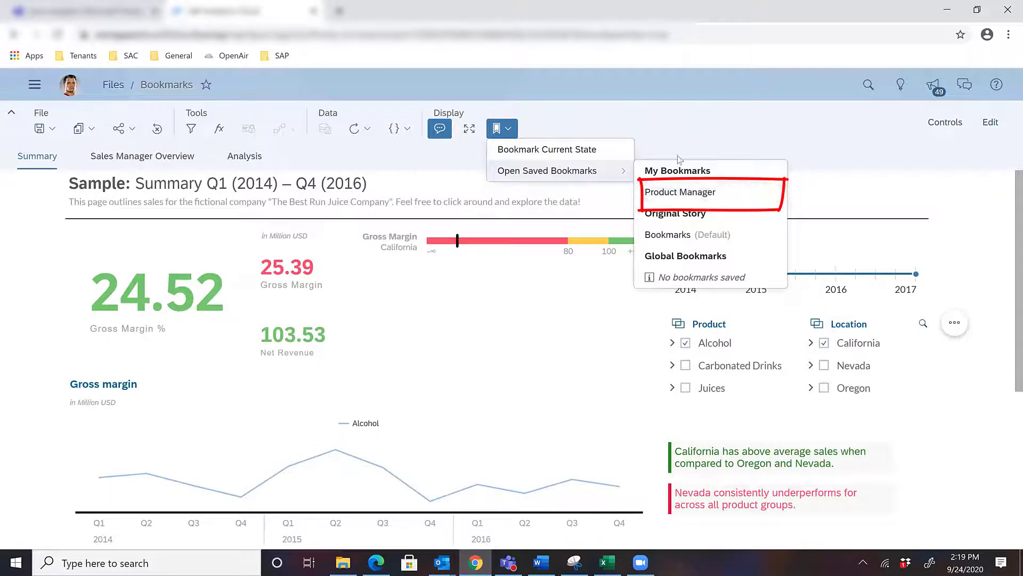
left_click(634, 120)
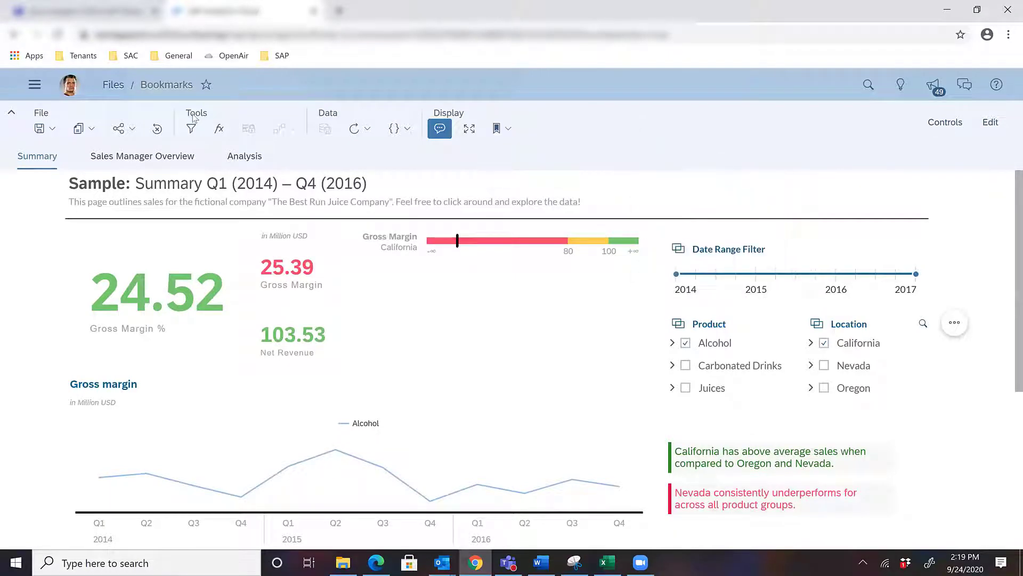
Step: Leave the story for the home page and reopen Bookmarks from the recent stories
left_click(114, 85)
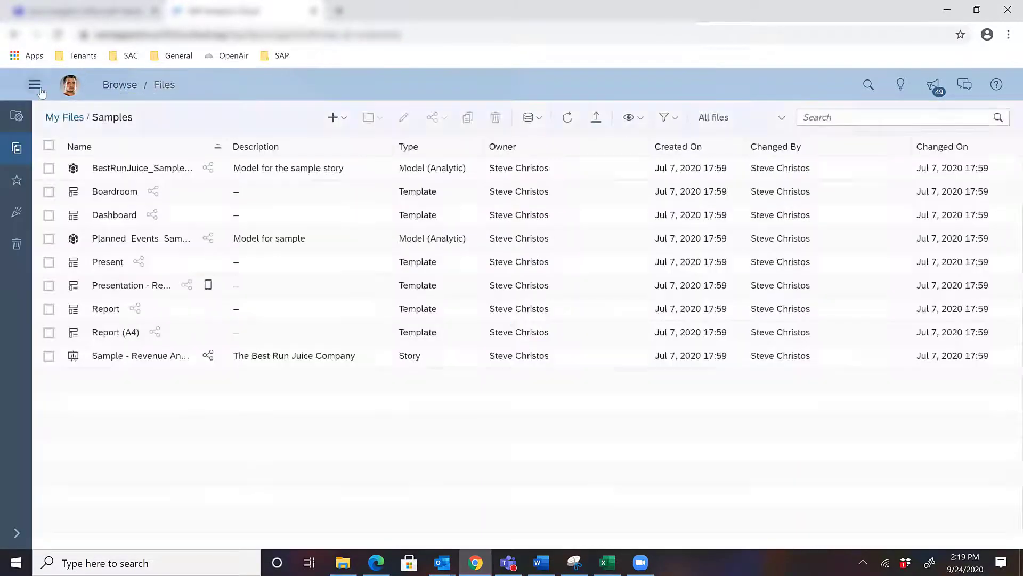
left_click(35, 85)
left_click(44, 114)
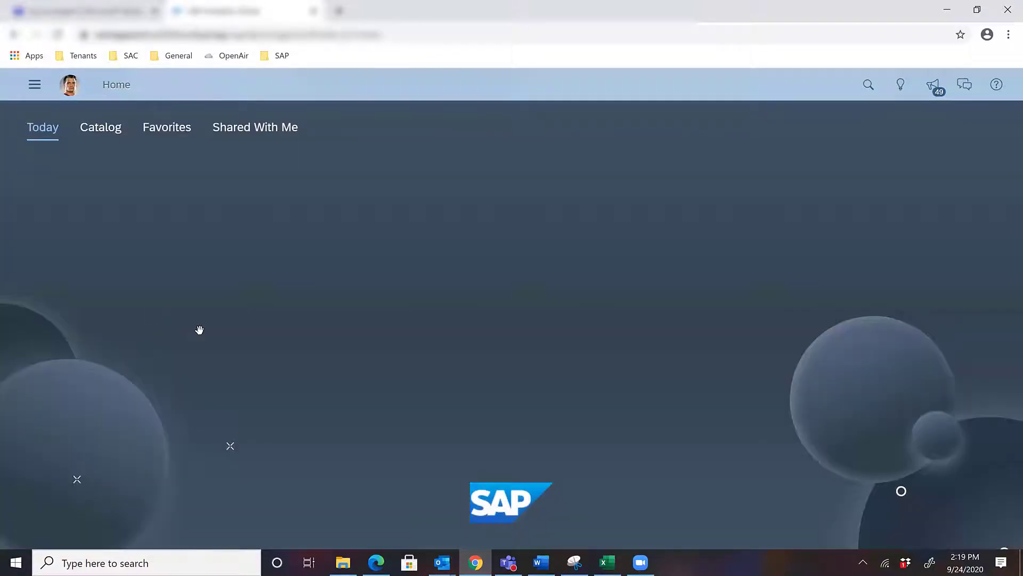
left_click(250, 427)
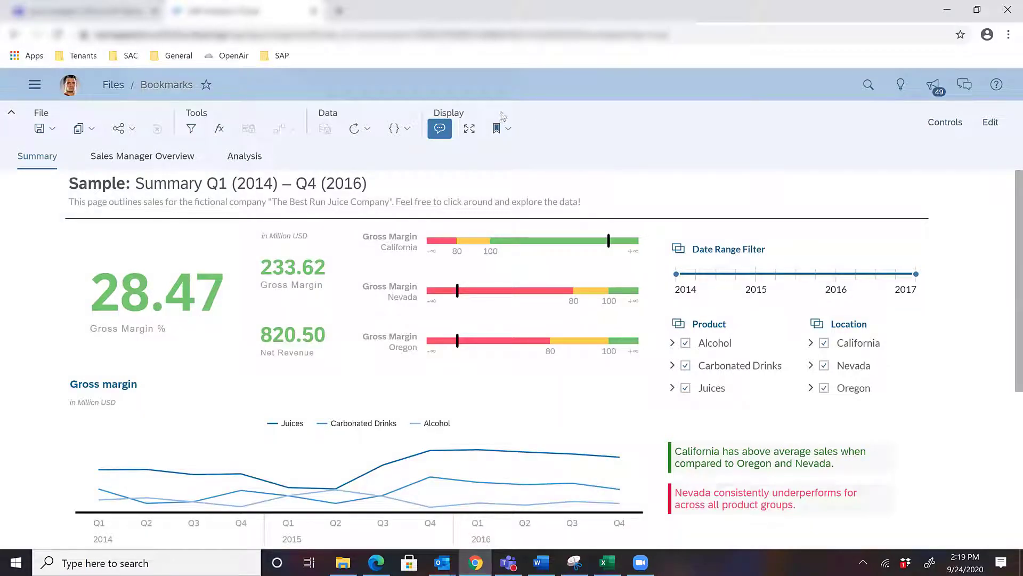
Step: Apply the saved personal bookmark Product Manager to the reopened story
left_click(500, 128)
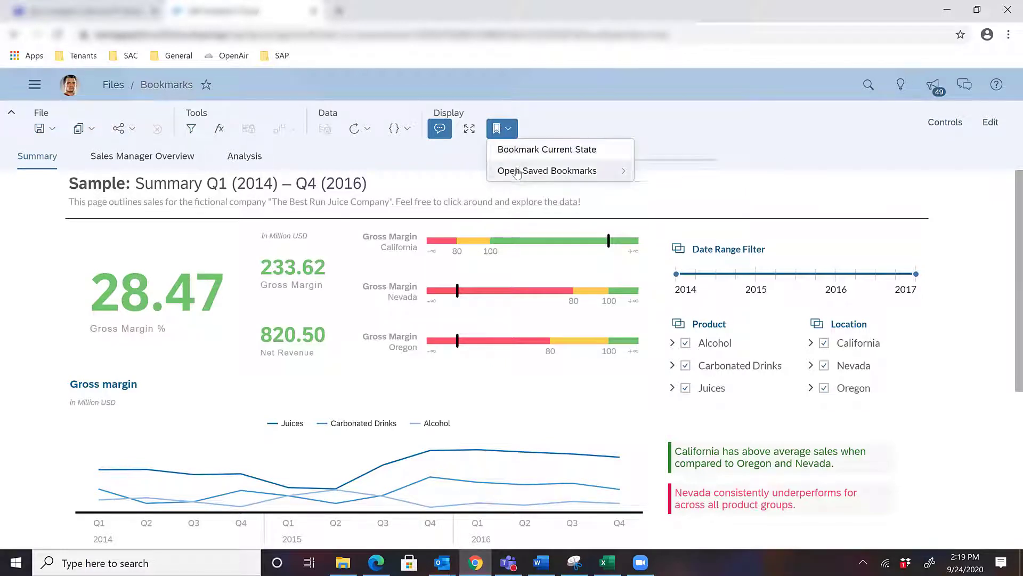
mouse_move(516, 173)
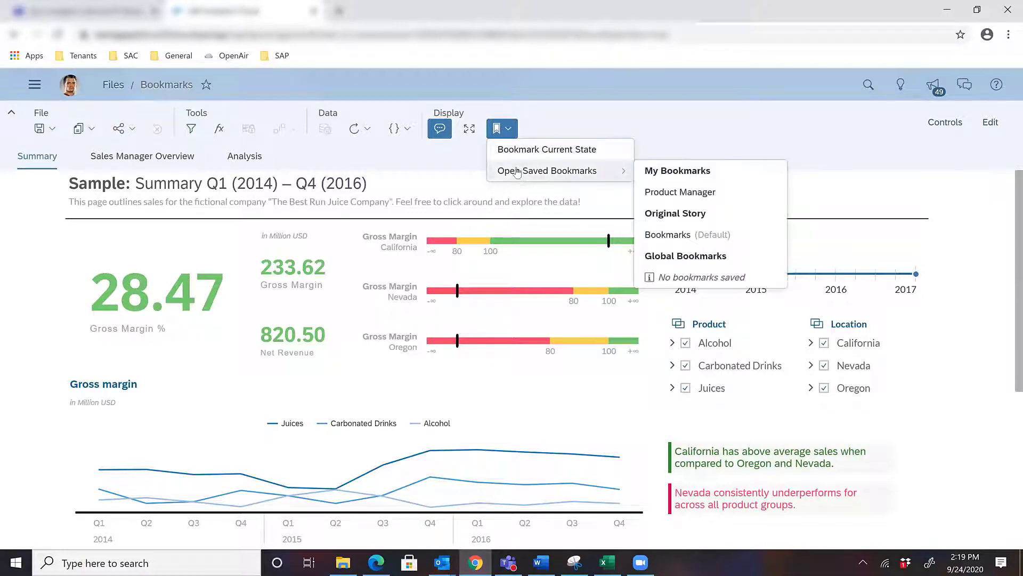
left_click(682, 196)
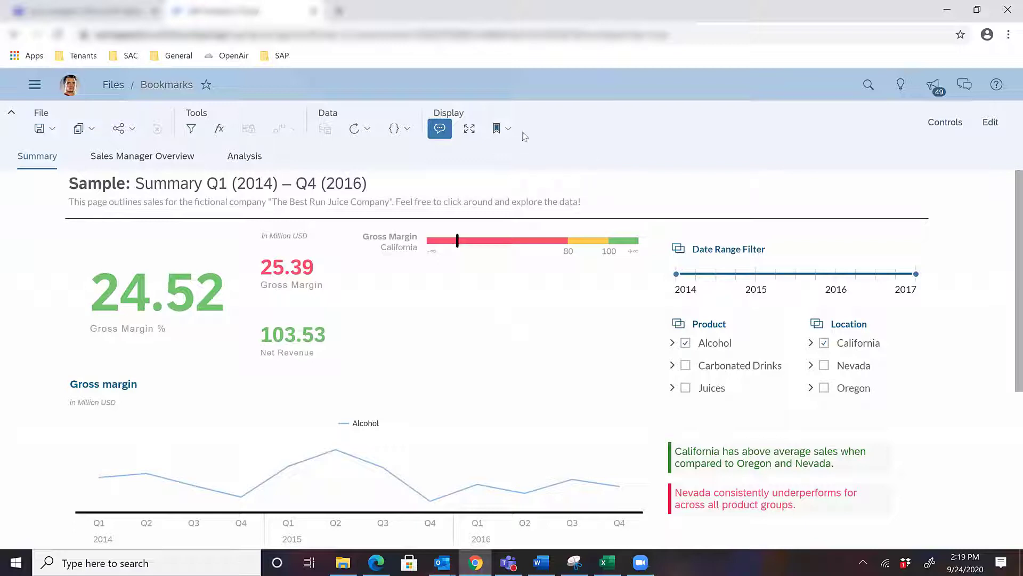
Step: Edit the saved personal bookmark Product Manager, set it as the new default, and update it
left_click(506, 132)
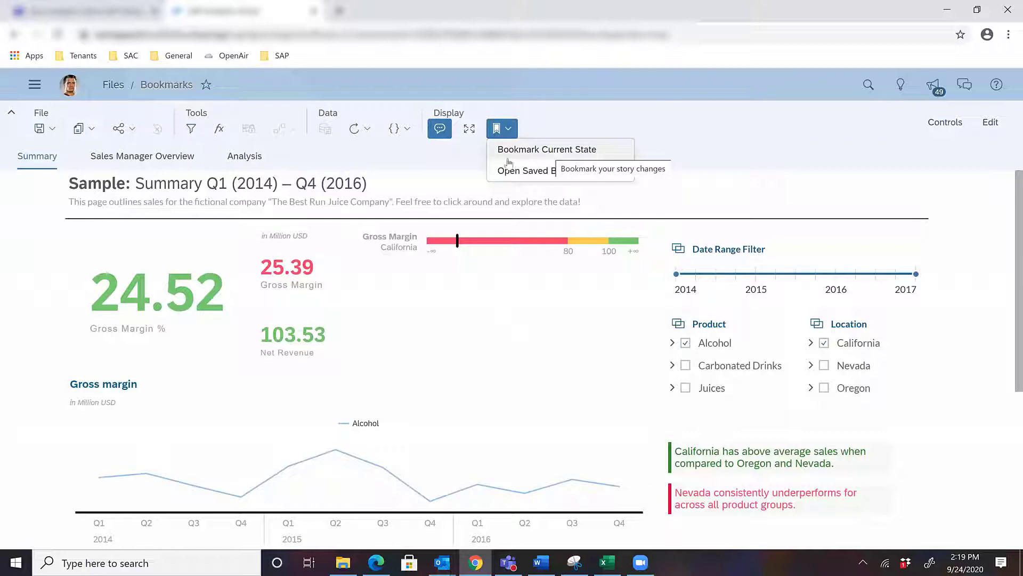
mouse_move(567, 179)
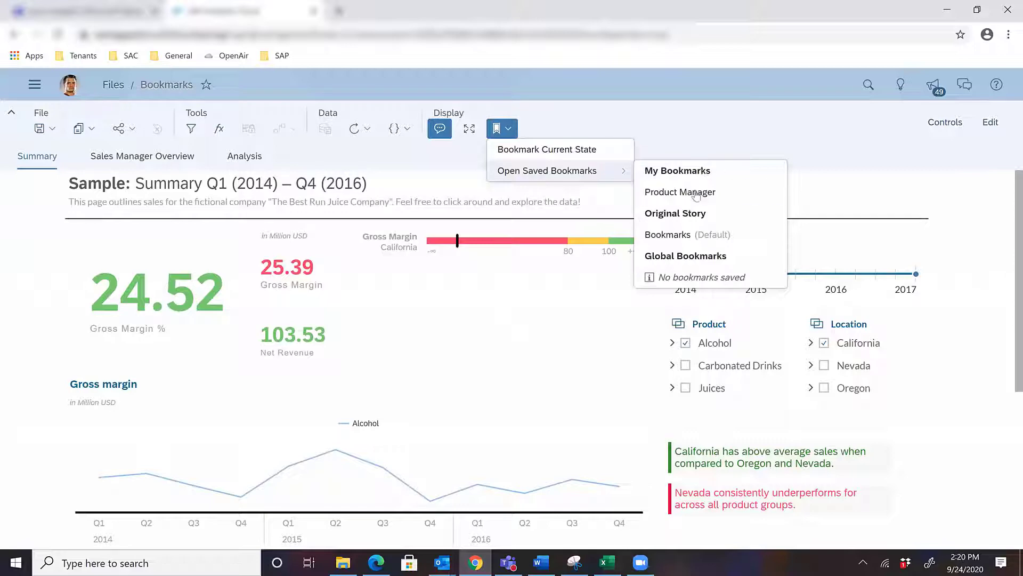
mouse_move(691, 197)
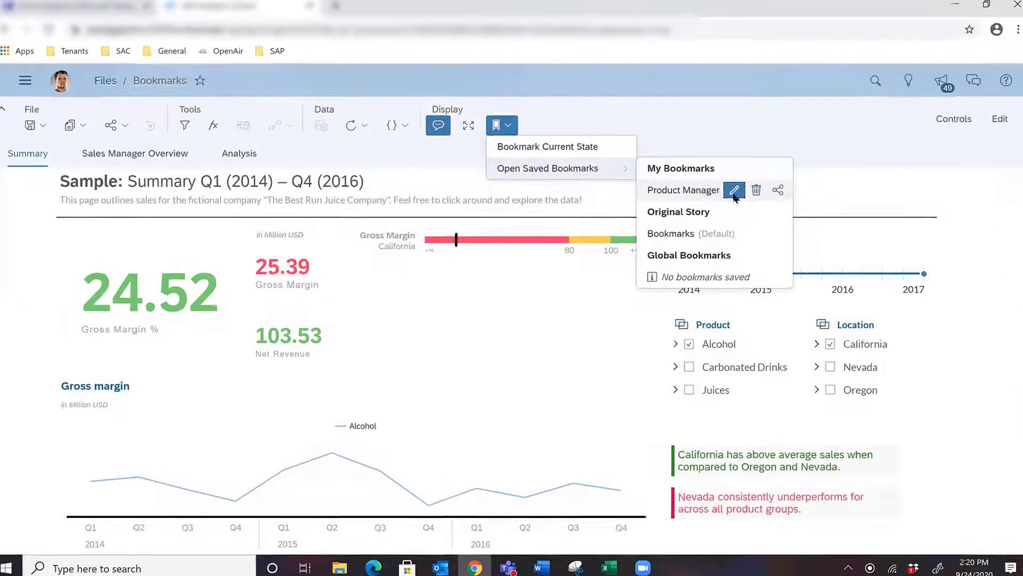
left_click(730, 193)
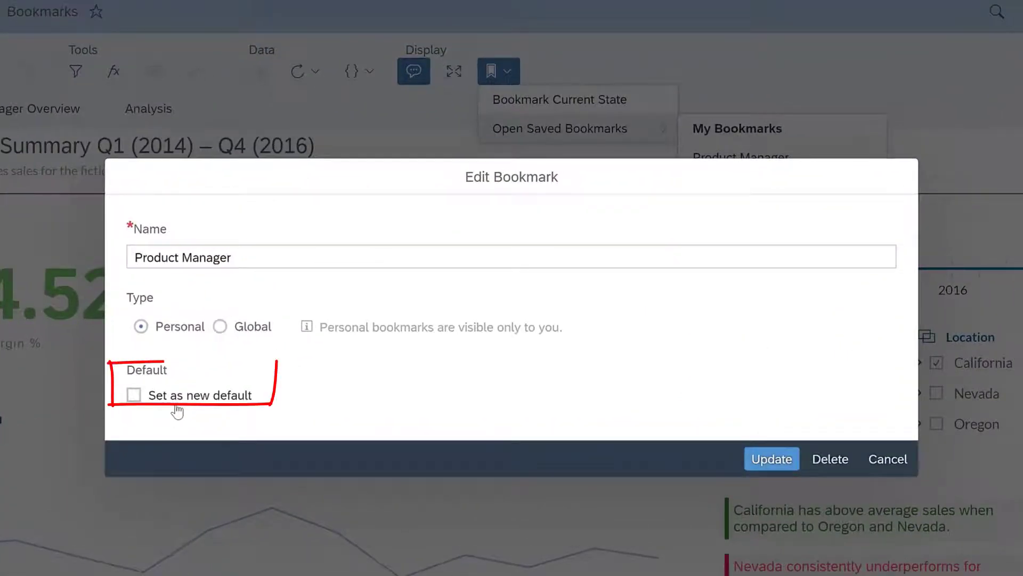
left_click(133, 395)
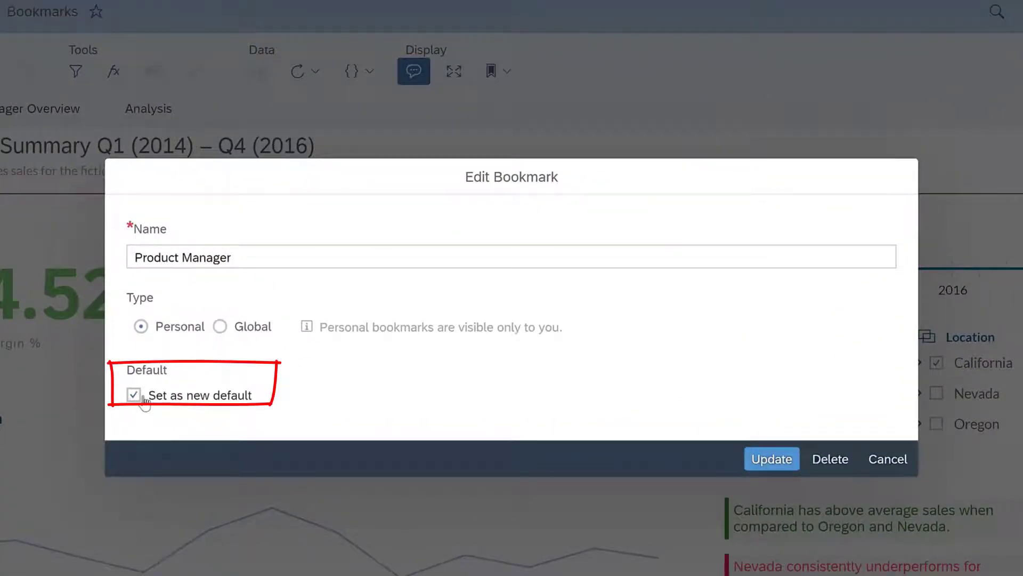
left_click(767, 459)
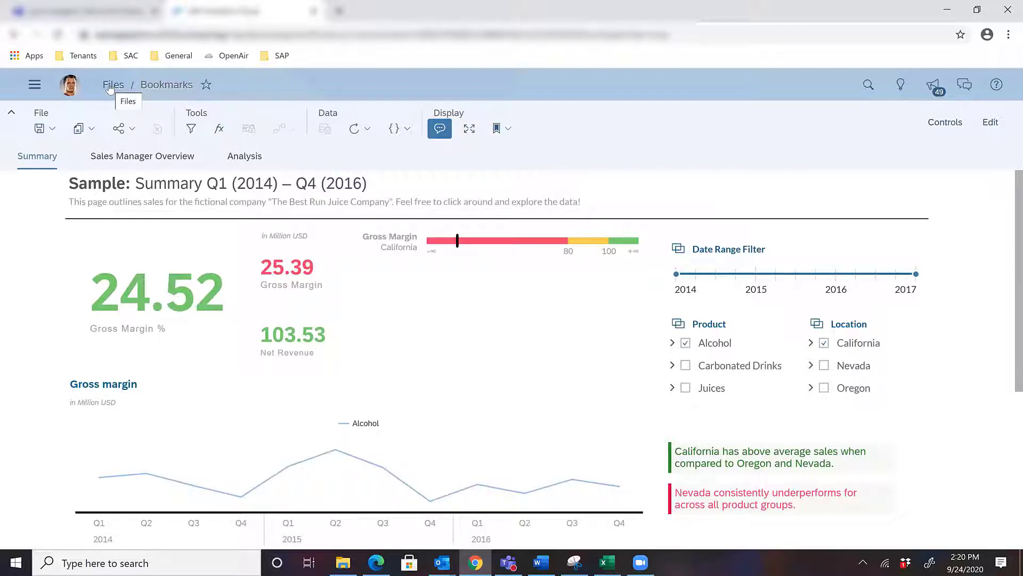
Step: Return to the home page, reopen the Bookmarks story from the recent stories, and look over its Summary page
left_click(110, 87)
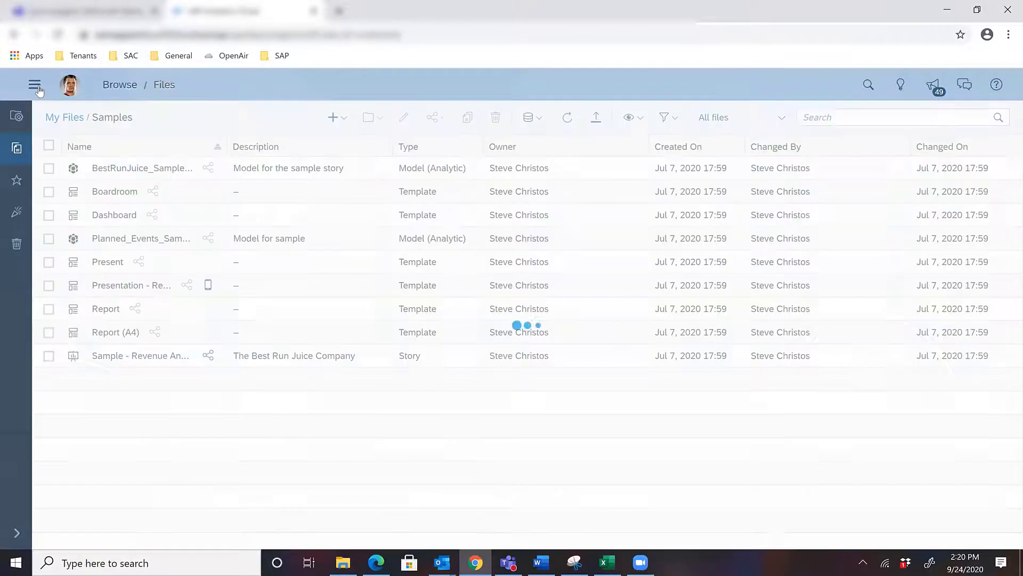
left_click(34, 85)
left_click(58, 117)
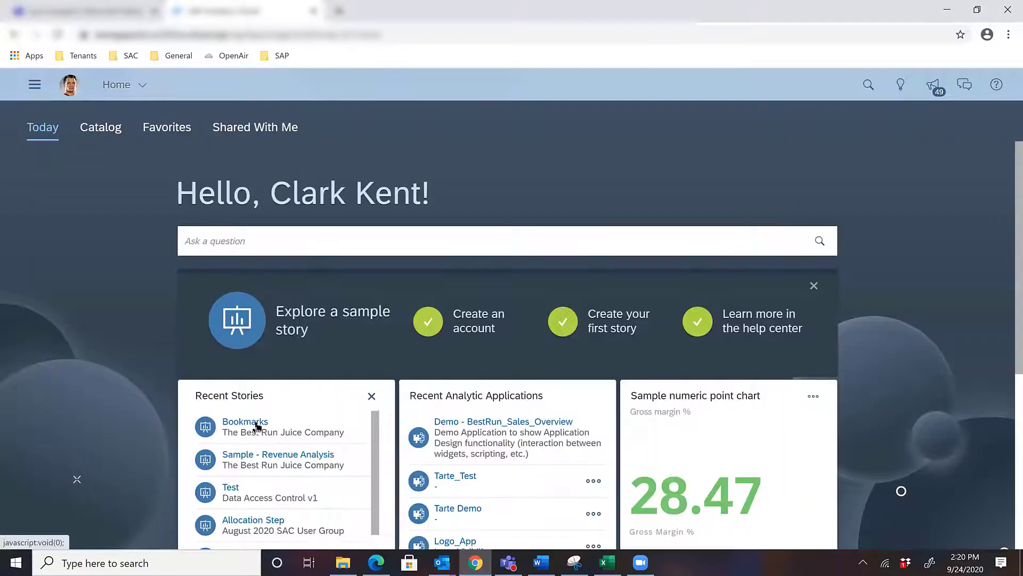
left_click(256, 423)
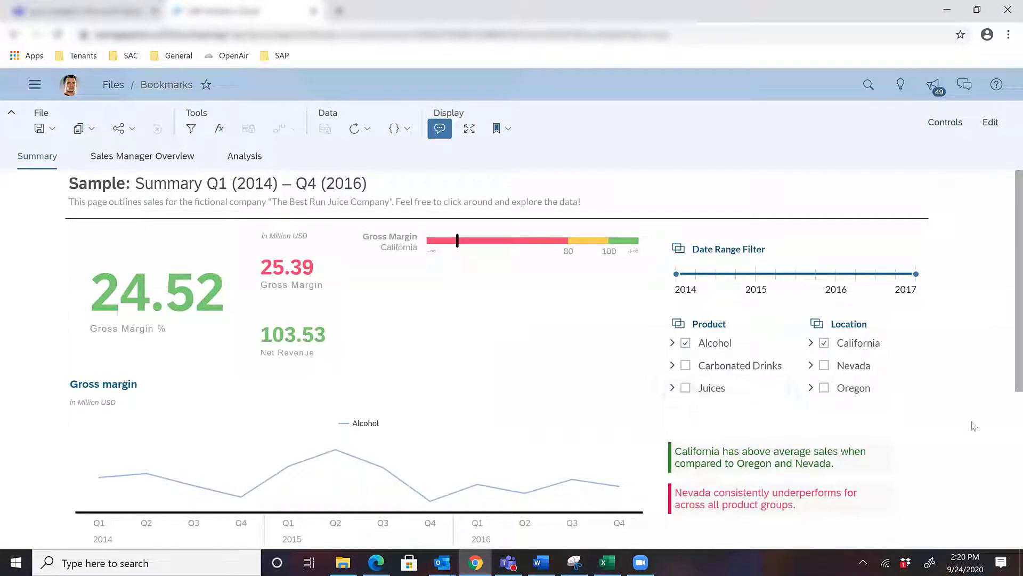
scroll(974, 426, "down", 5)
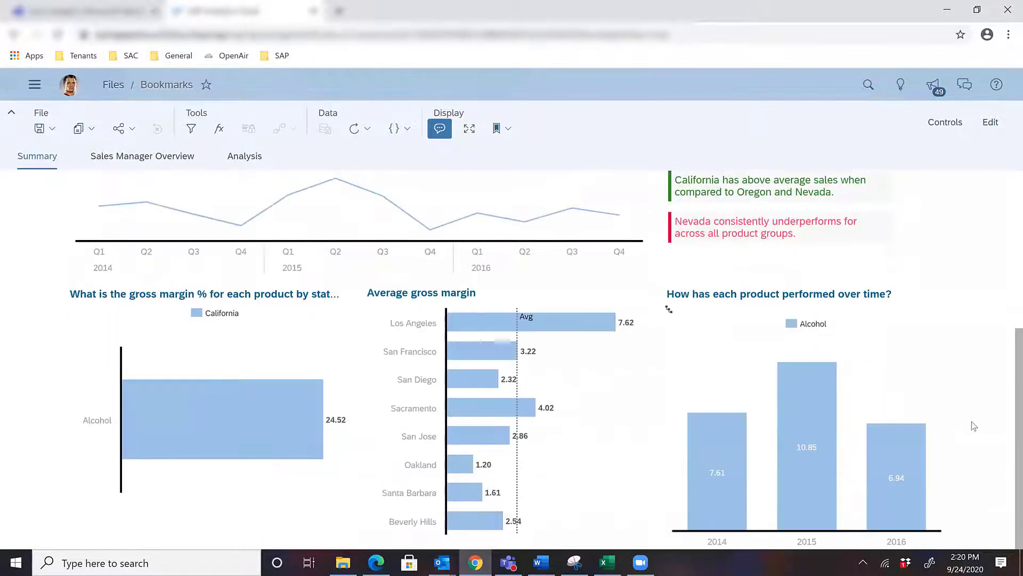
scroll(937, 339, "up", 5)
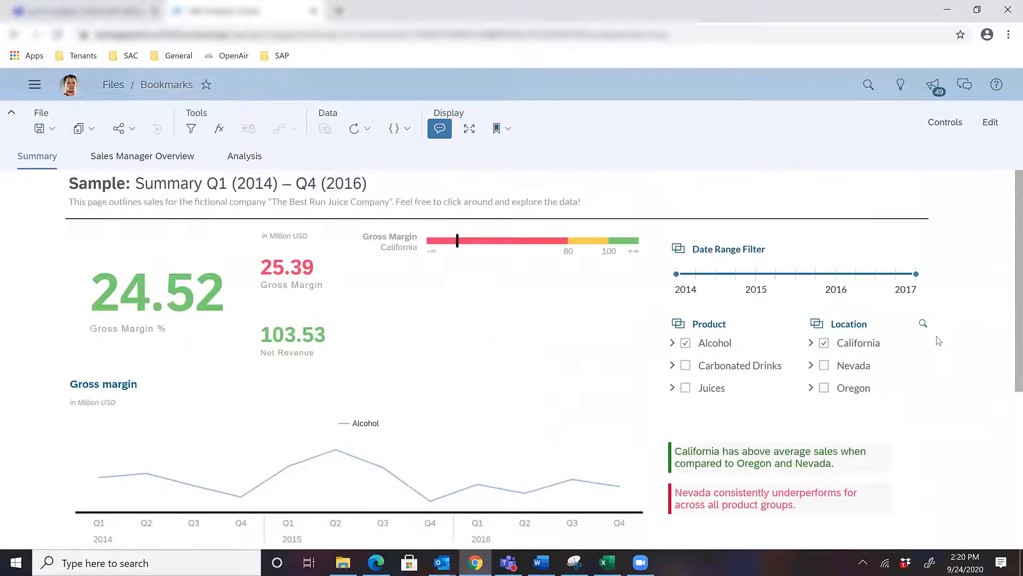
Step: Check which entry in the saved bookmarks is marked as default, and close the list
left_click(501, 128)
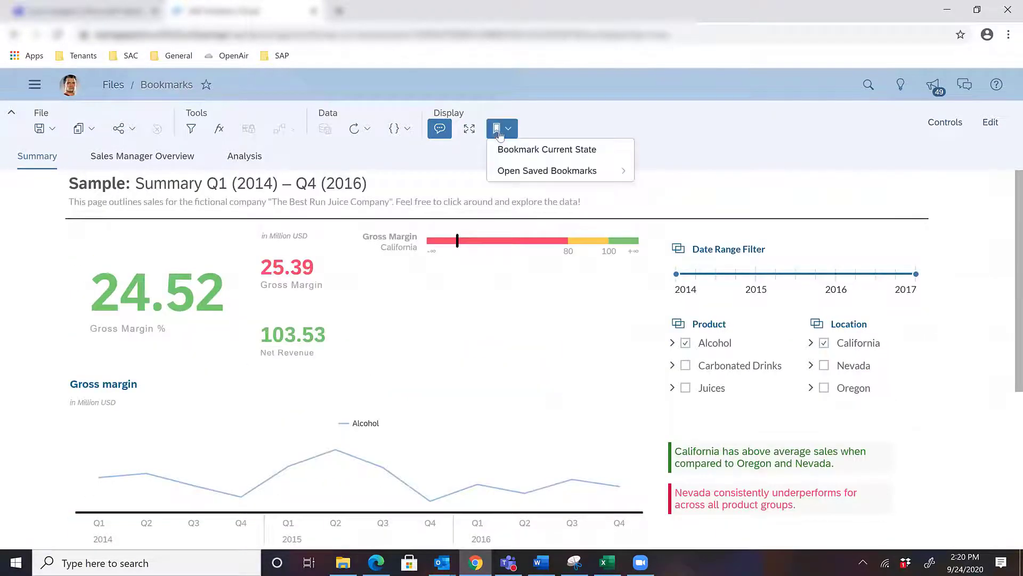
left_click(533, 172)
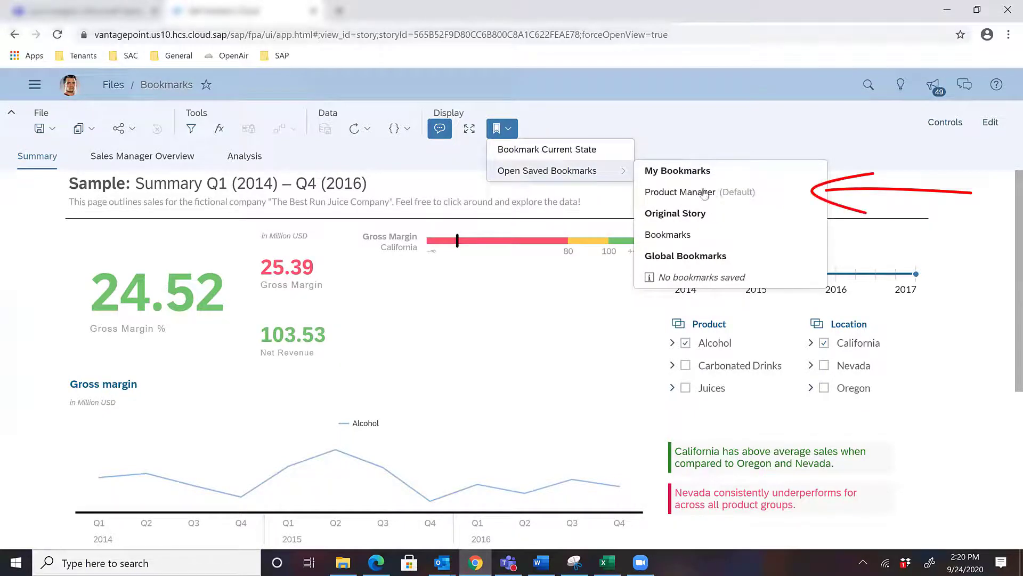
mouse_move(689, 199)
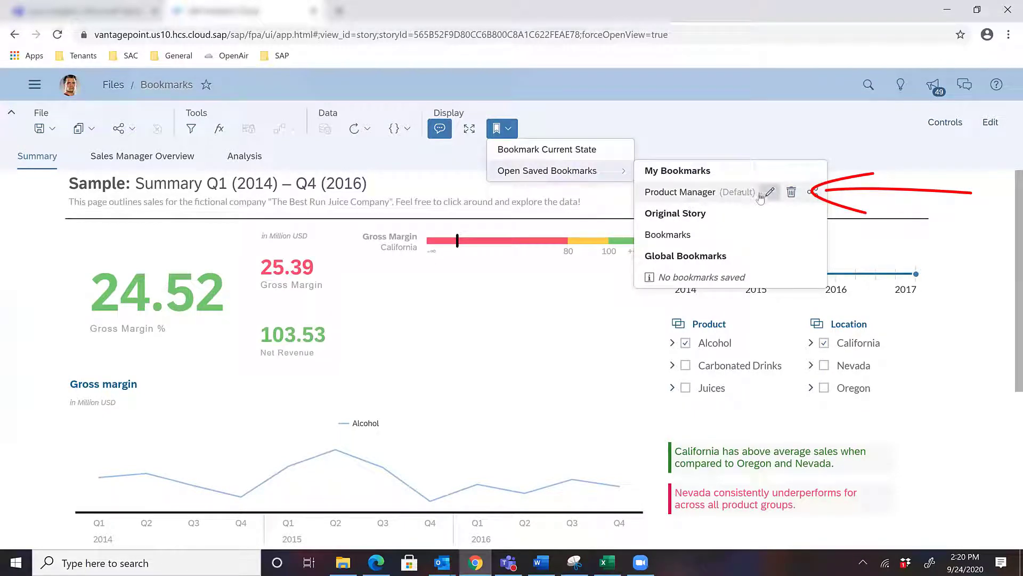
left_click(716, 139)
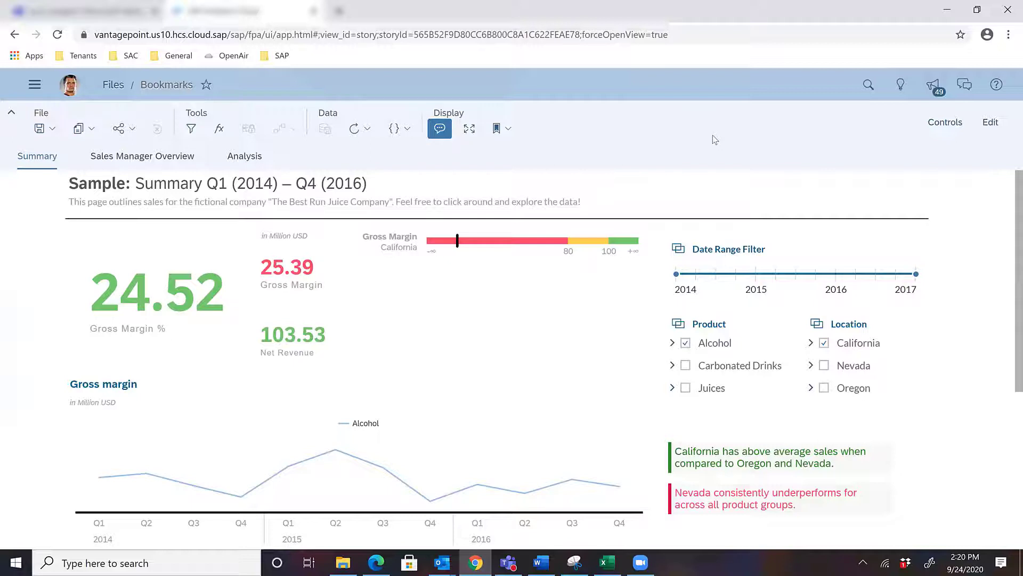
Step: Open the original story Bookmarks from the saved bookmarks and look over its unfiltered Summary page
left_click(506, 128)
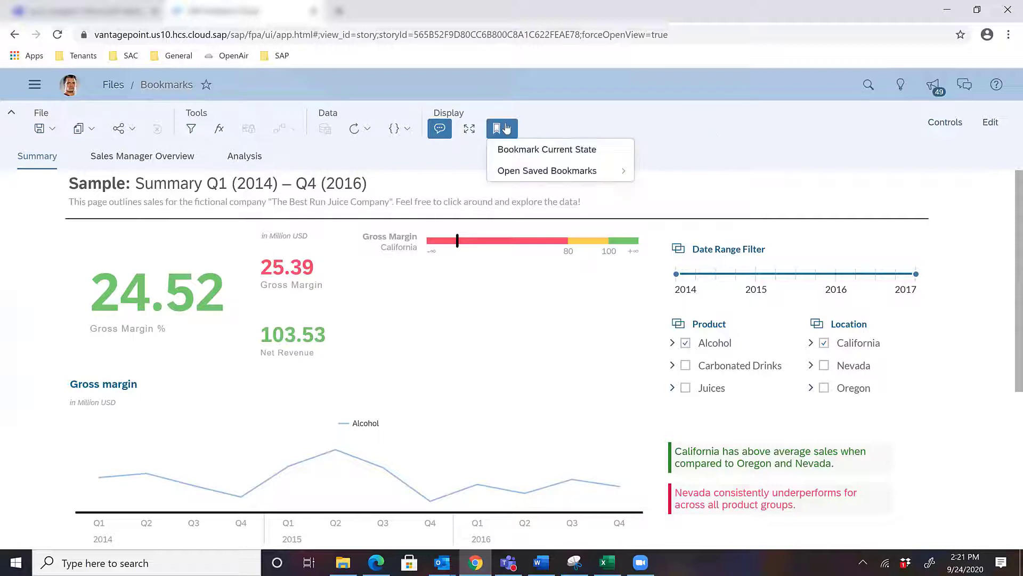
mouse_move(548, 172)
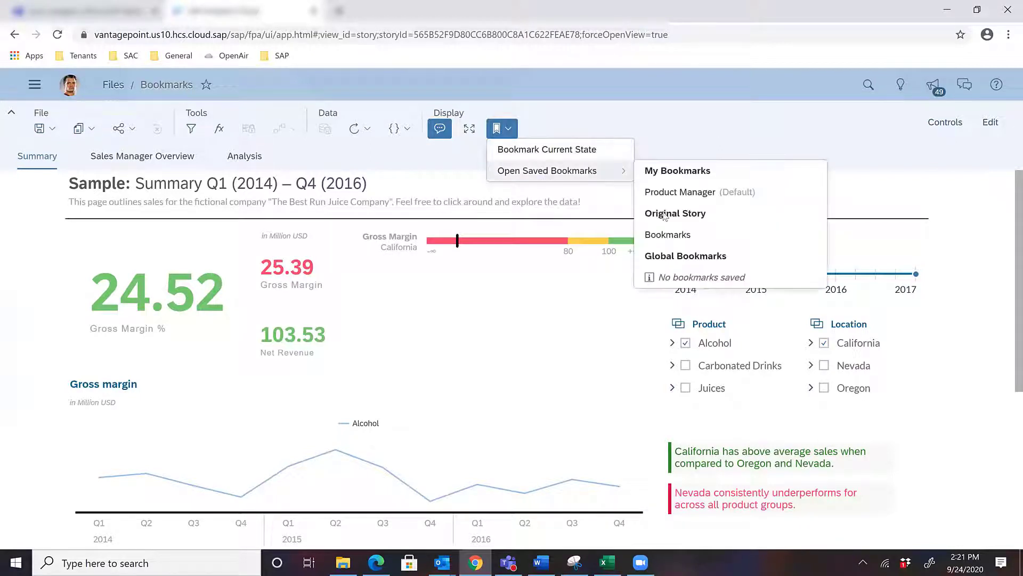
left_click(678, 238)
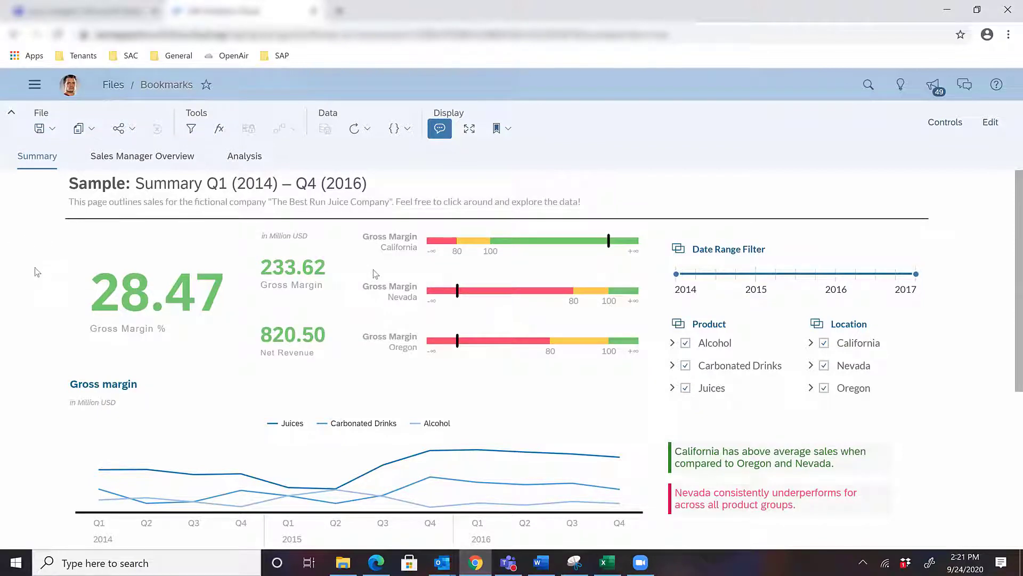
scroll(37, 272, "down", 2)
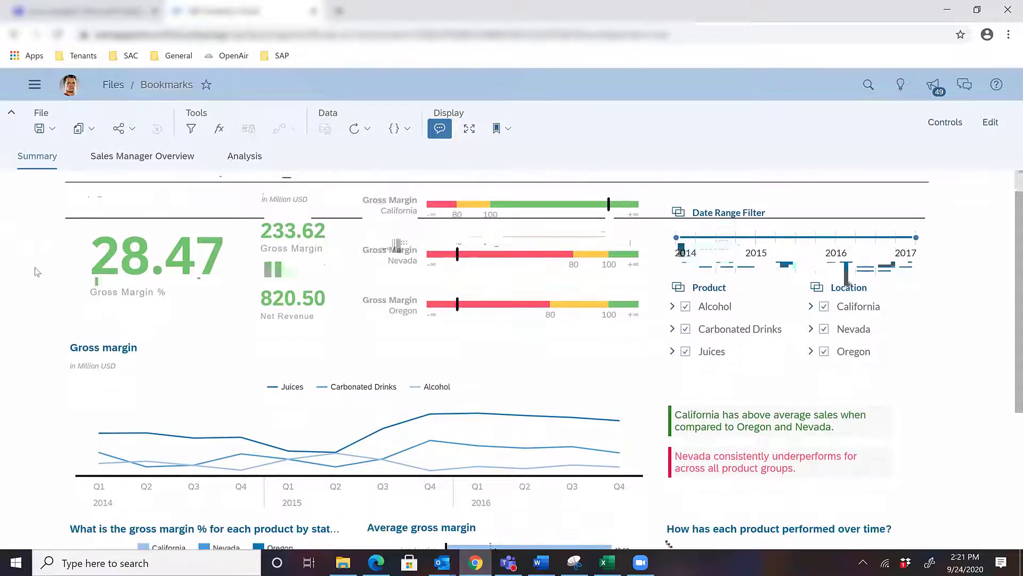
scroll(37, 272, "down", 5)
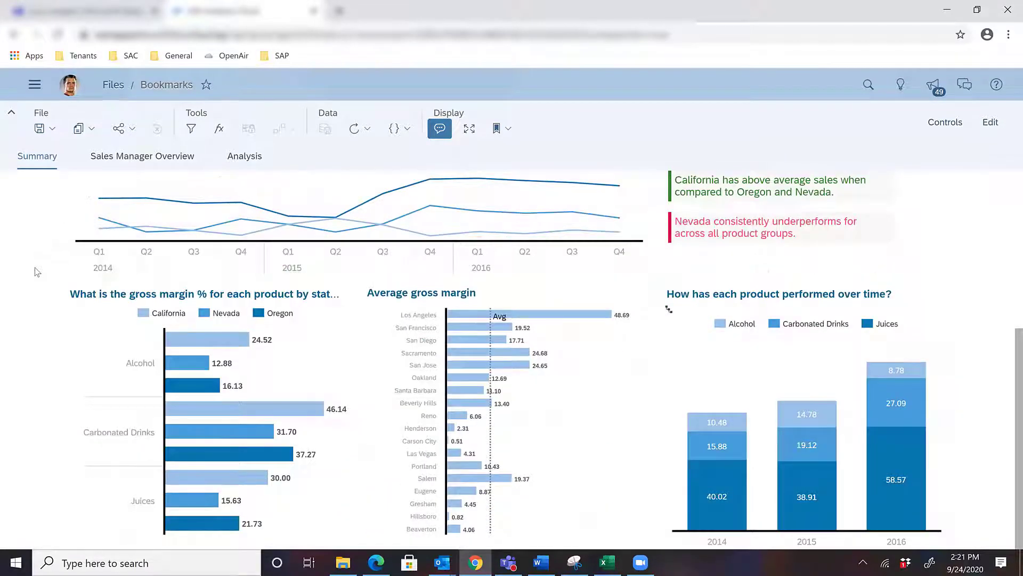
scroll(37, 271, "up", 4)
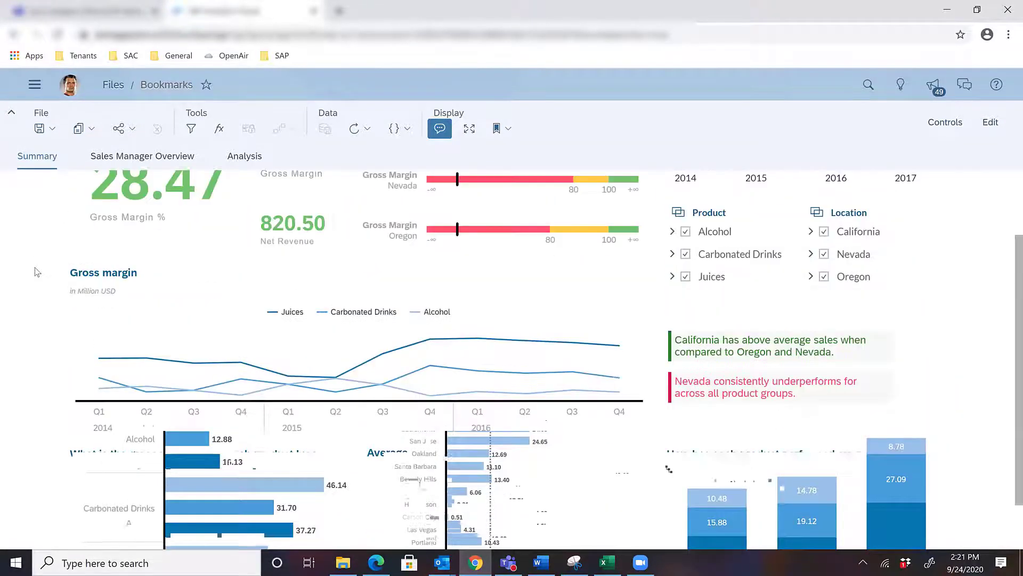
scroll(36, 272, "up", 3)
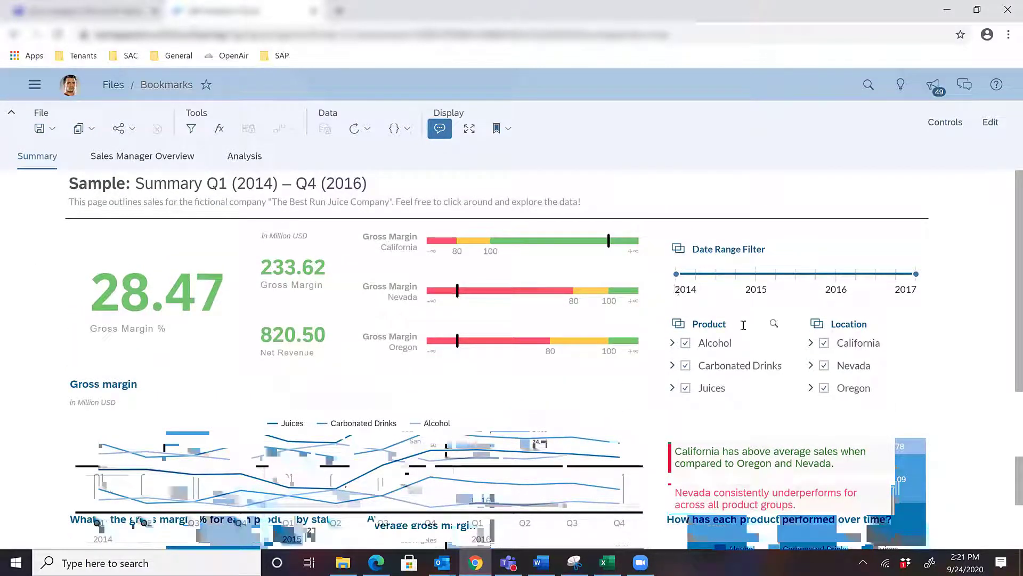
Step: Add a story filter on the Sales Manager dimension, selecting only the third individual manager listed, with Multiple Selection kept for users
left_click(195, 133)
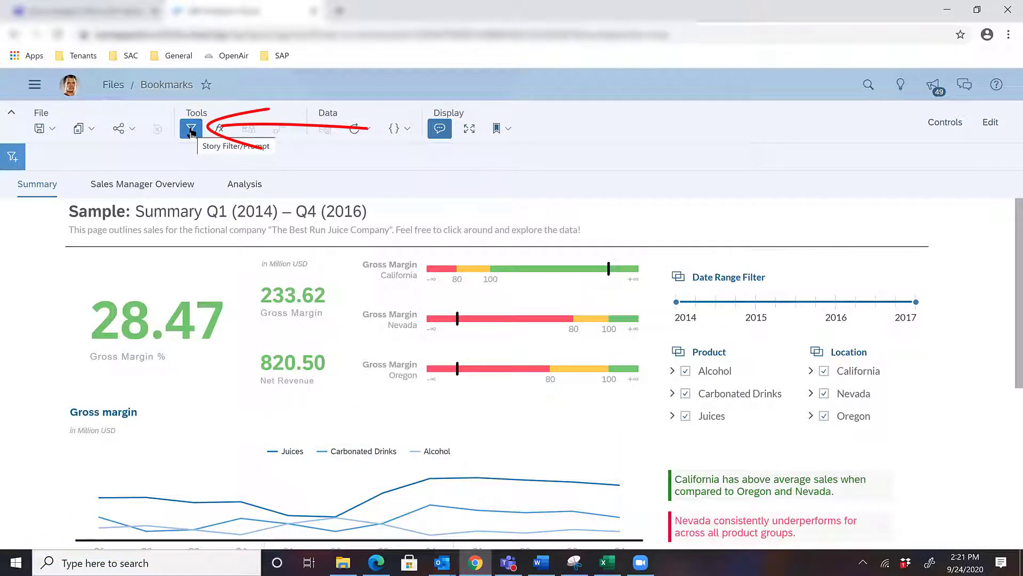
left_click(13, 158)
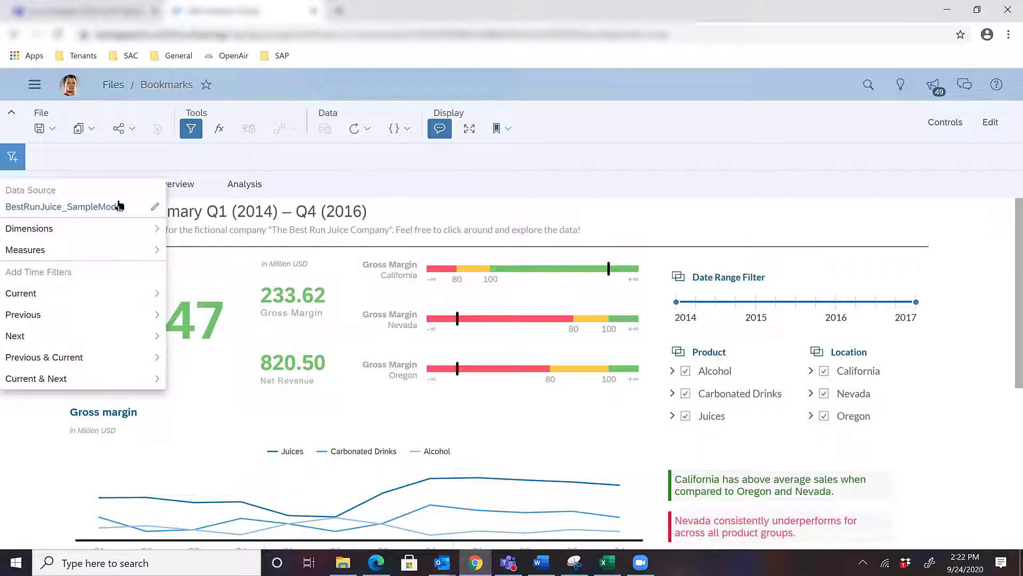
mouse_move(145, 208)
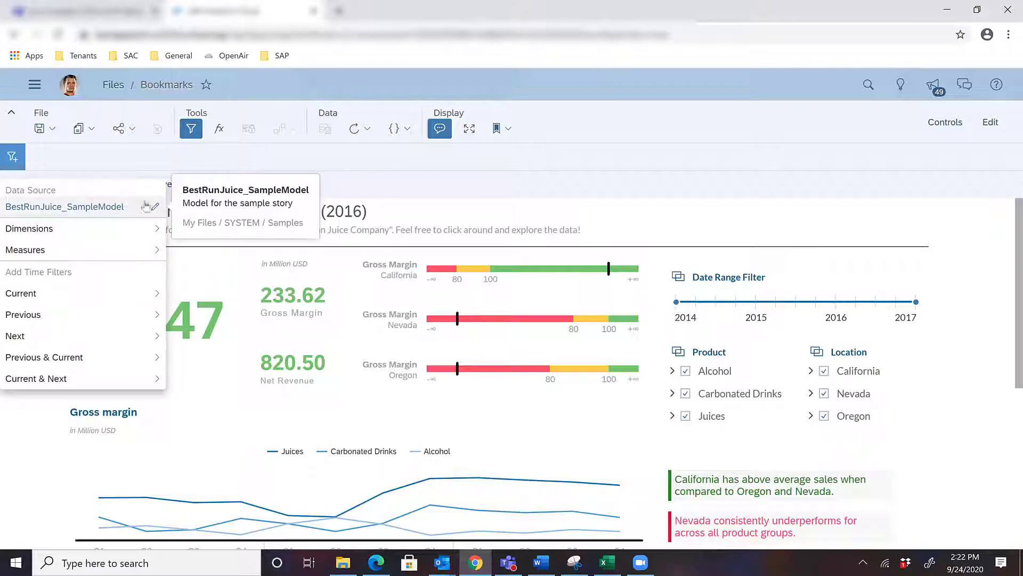
left_click(104, 228)
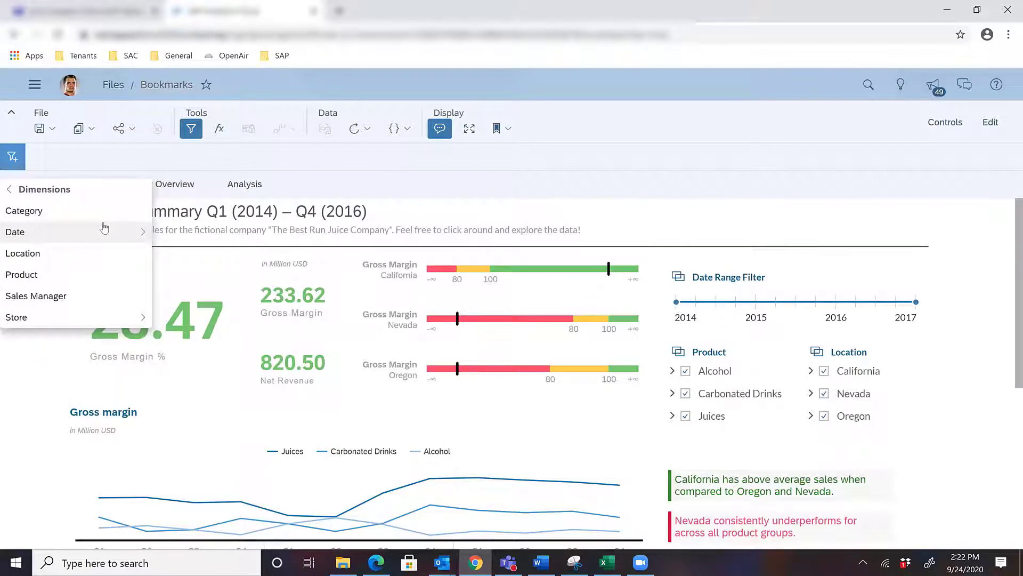
left_click(97, 297)
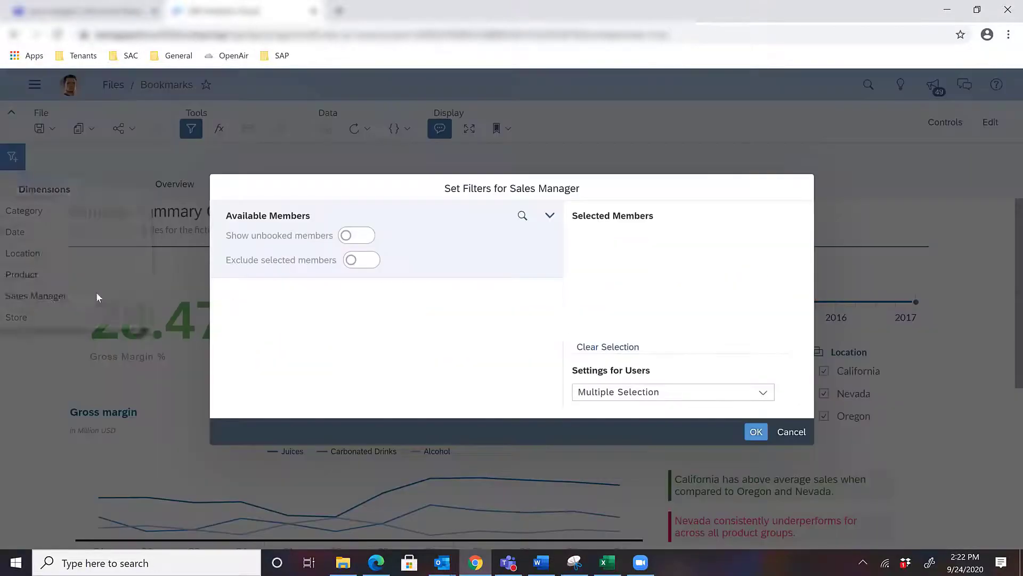
left_click(320, 375)
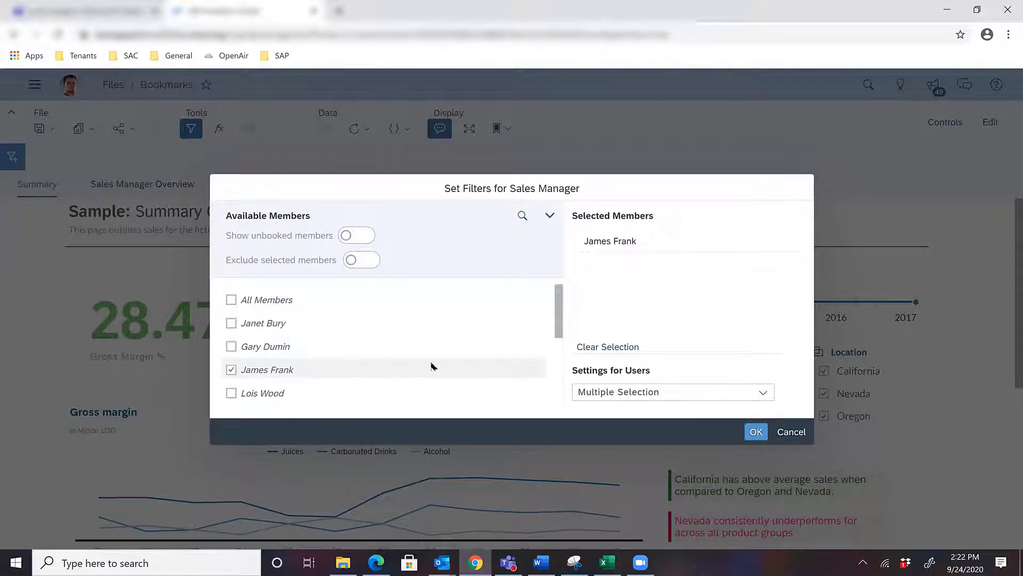
left_click(756, 433)
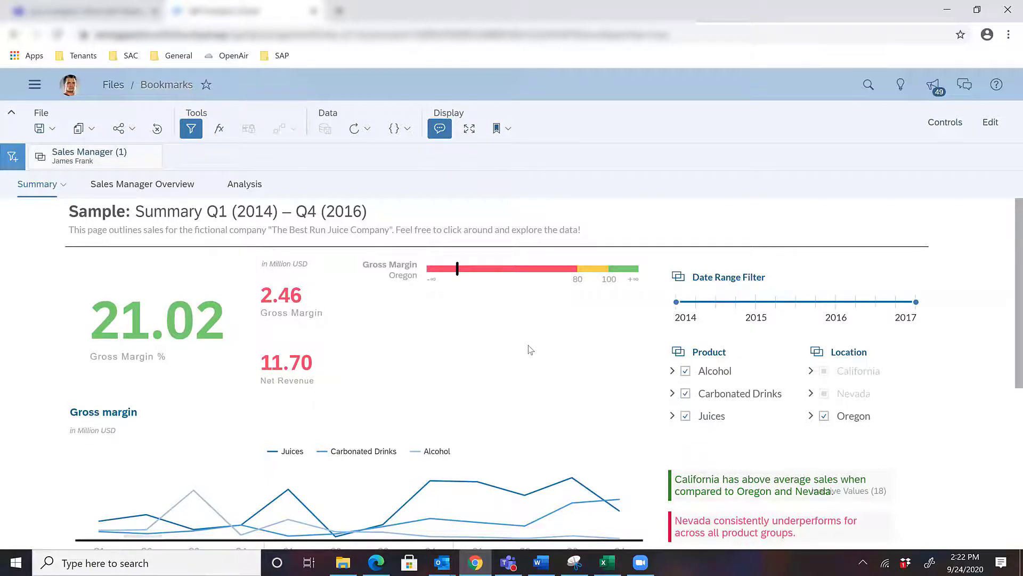
Step: Review the charts filtered by sales manager on the Summary page and the Sales Manager Overview page
scroll(531, 349, "down", 1)
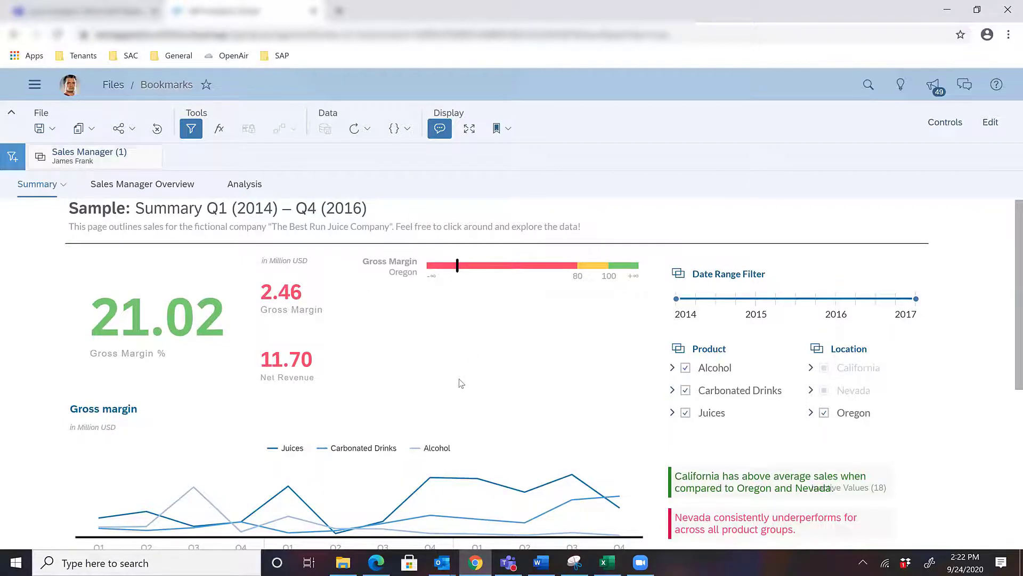
scroll(461, 383, "down", 5)
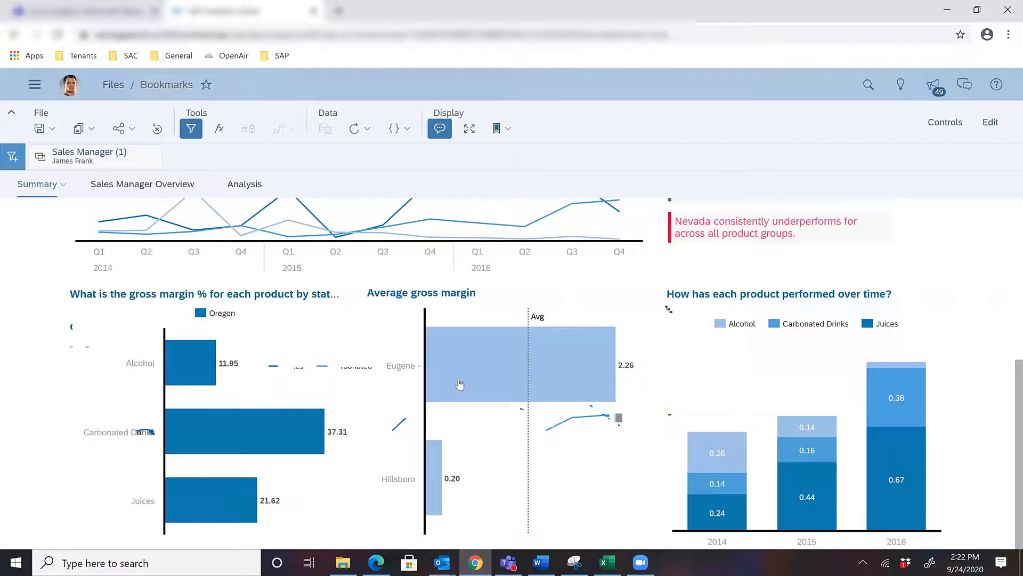
scroll(461, 383, "up", 6)
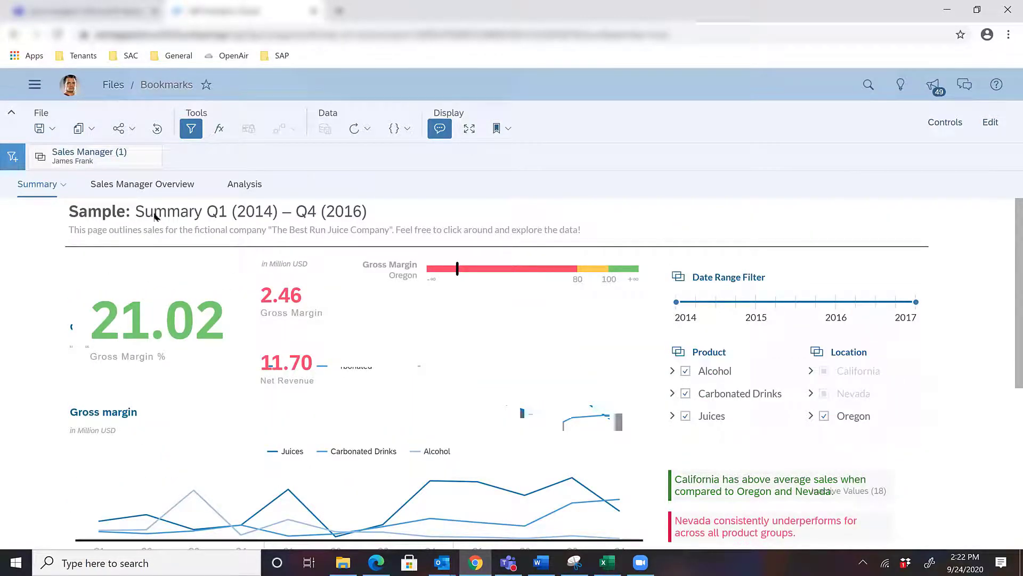
left_click(134, 184)
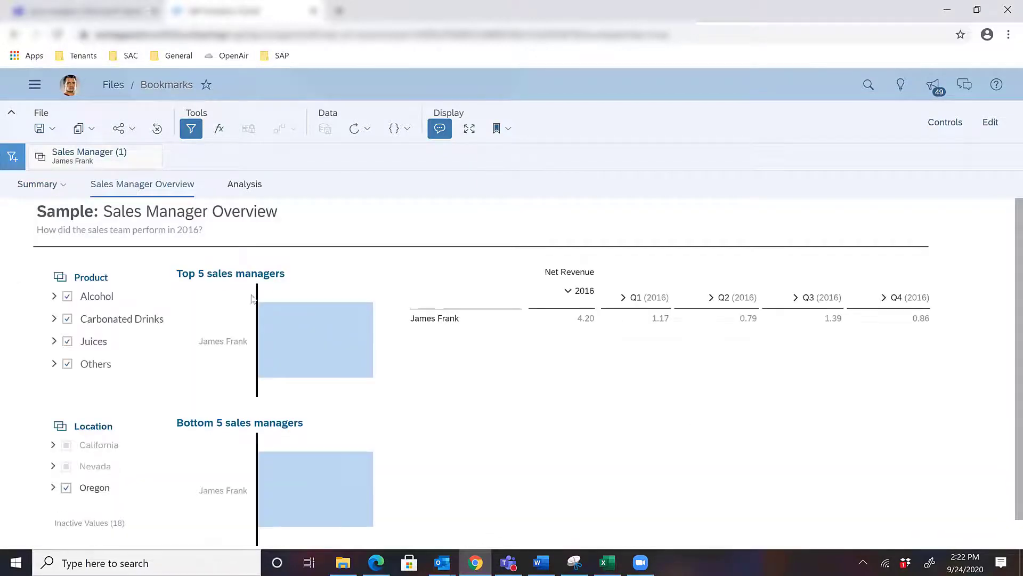
scroll(234, 339, "down", 1)
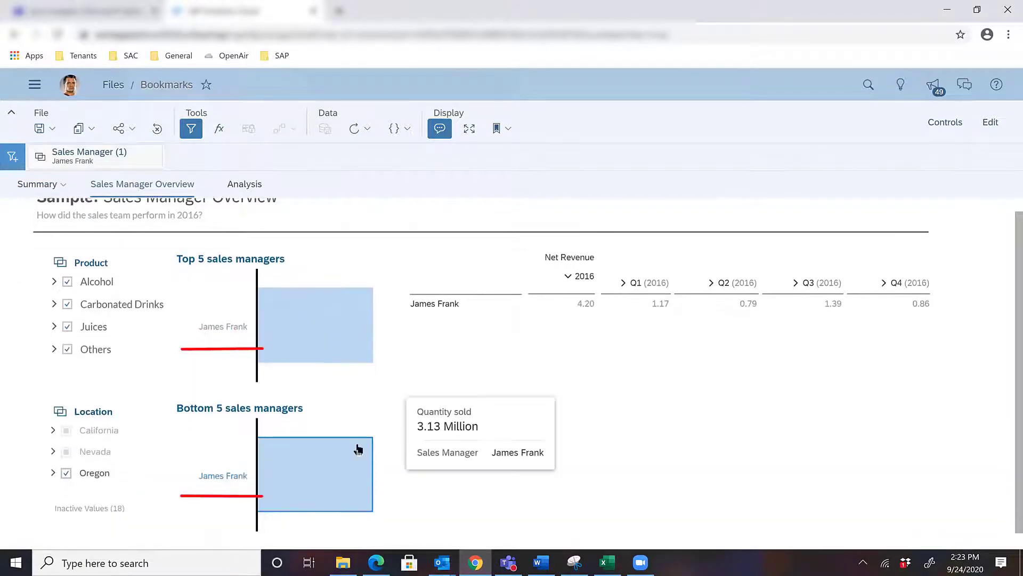
scroll(356, 449, "down", 1)
scroll(206, 399, "up", 2)
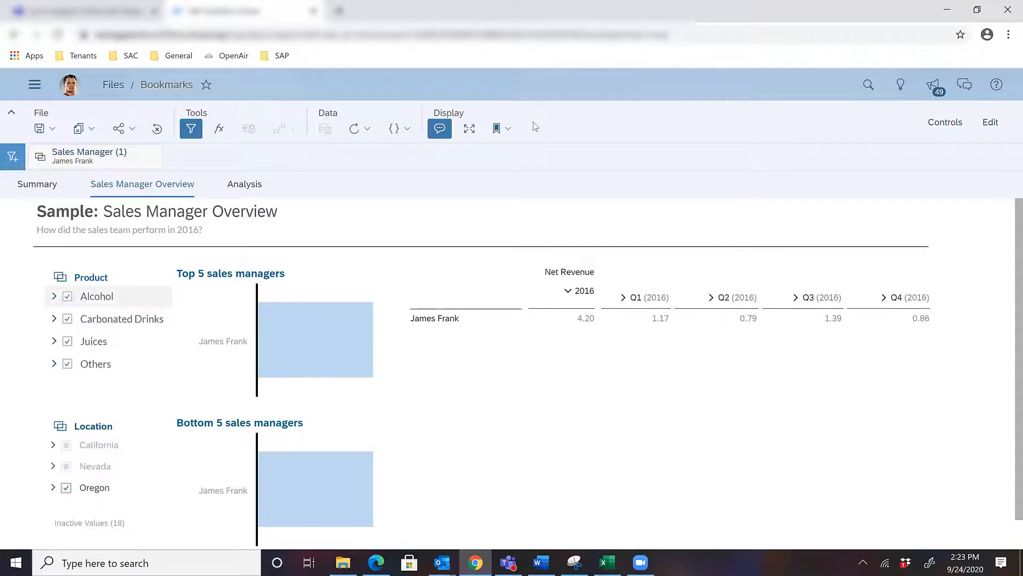
Step: Save the story's current filtered state as a global bookmark named Sales Manager, without setting it as the new default
left_click(500, 129)
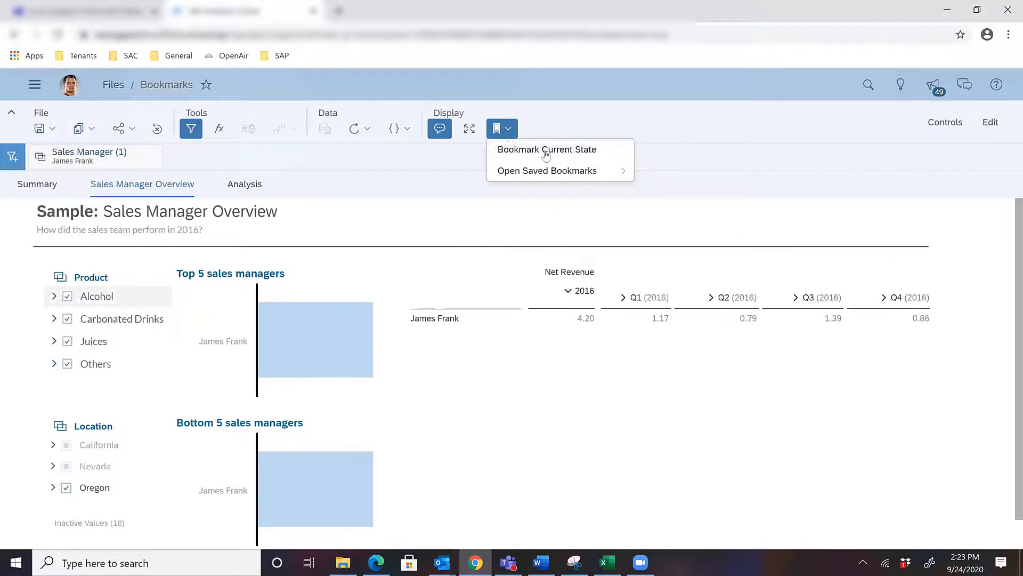
left_click(546, 151)
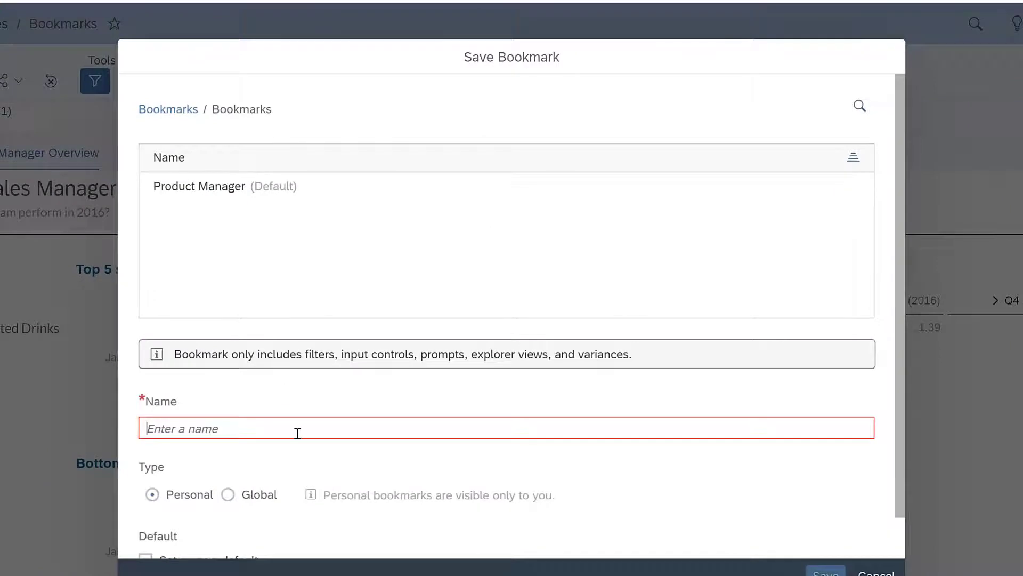
type("S")
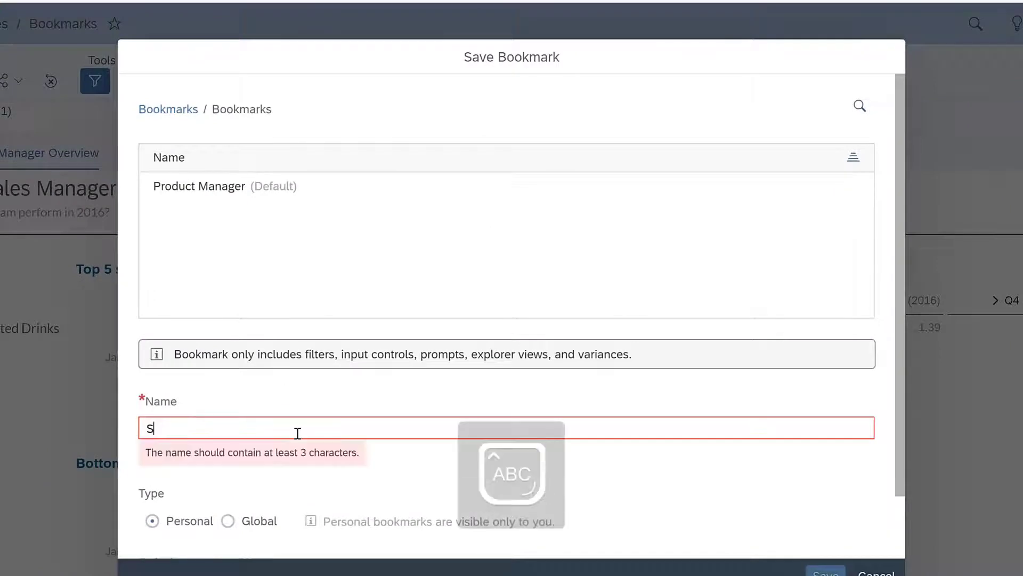
type("ales Manager")
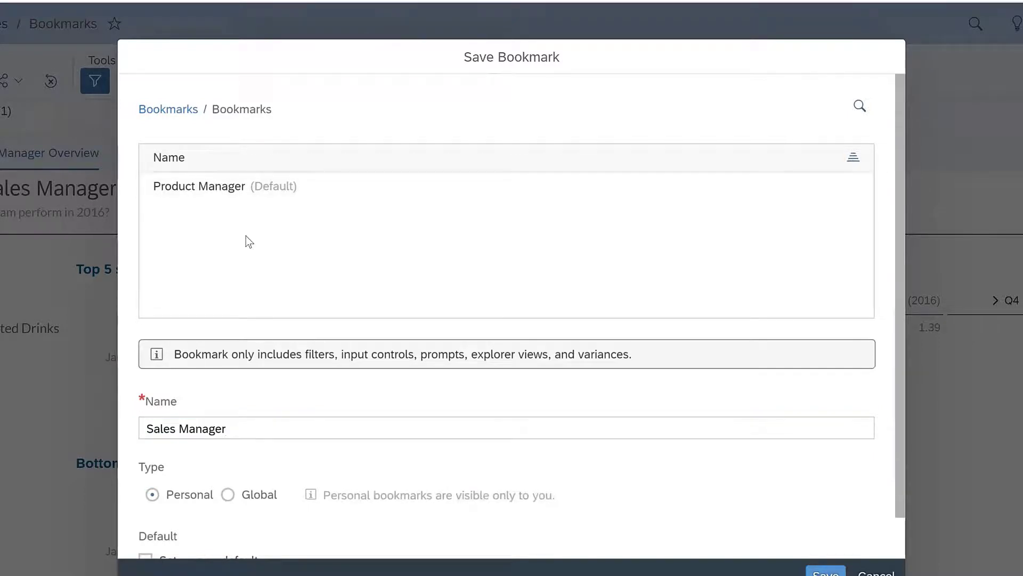
scroll(245, 236, "down", 1)
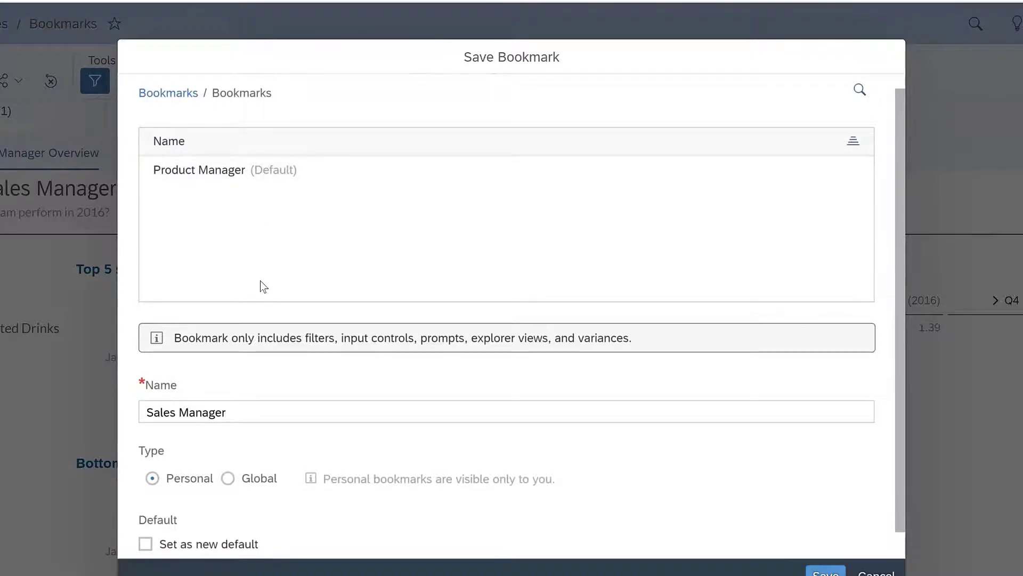
scroll(260, 280, "down", 1)
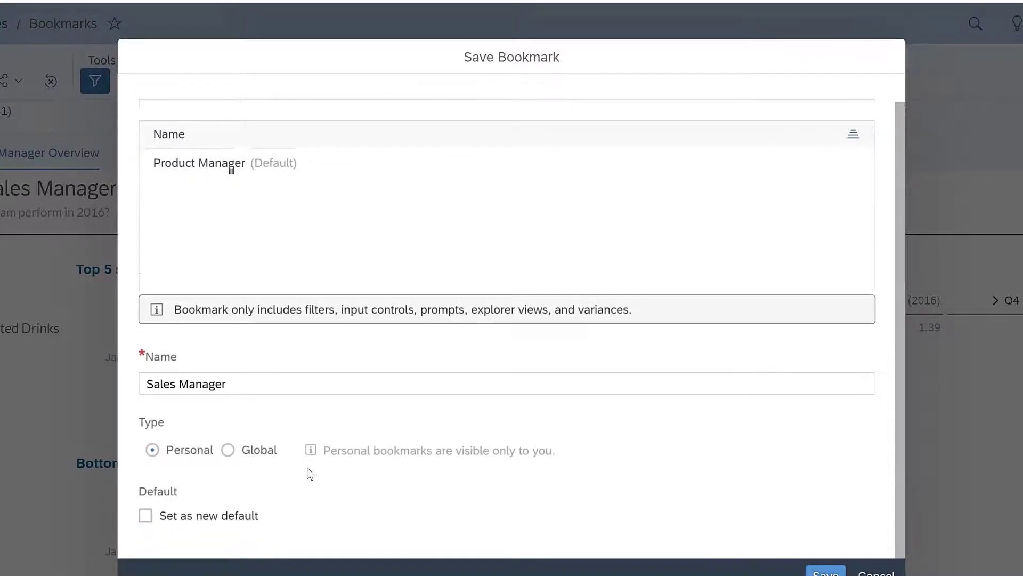
left_click(229, 450)
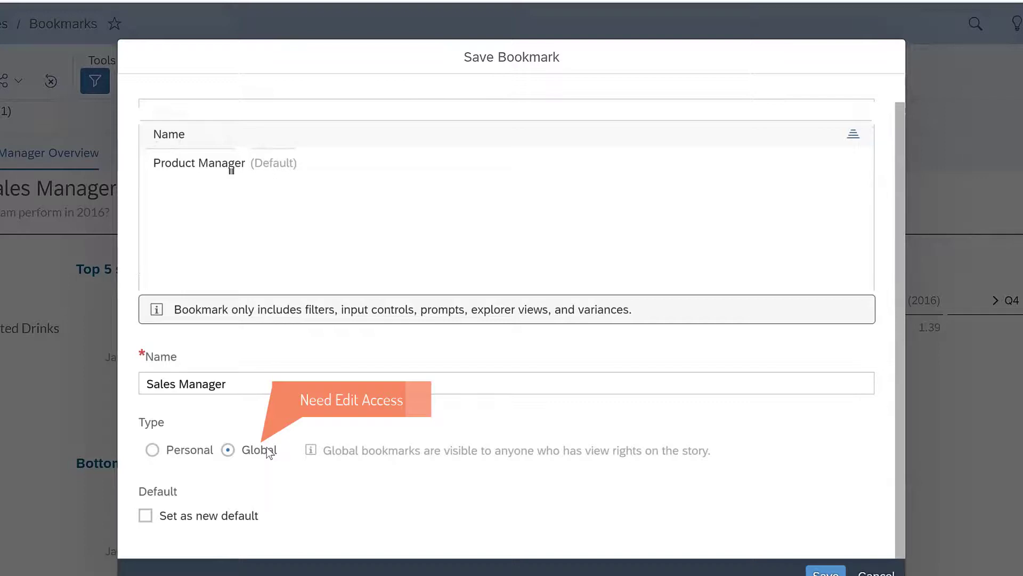
left_click(154, 449)
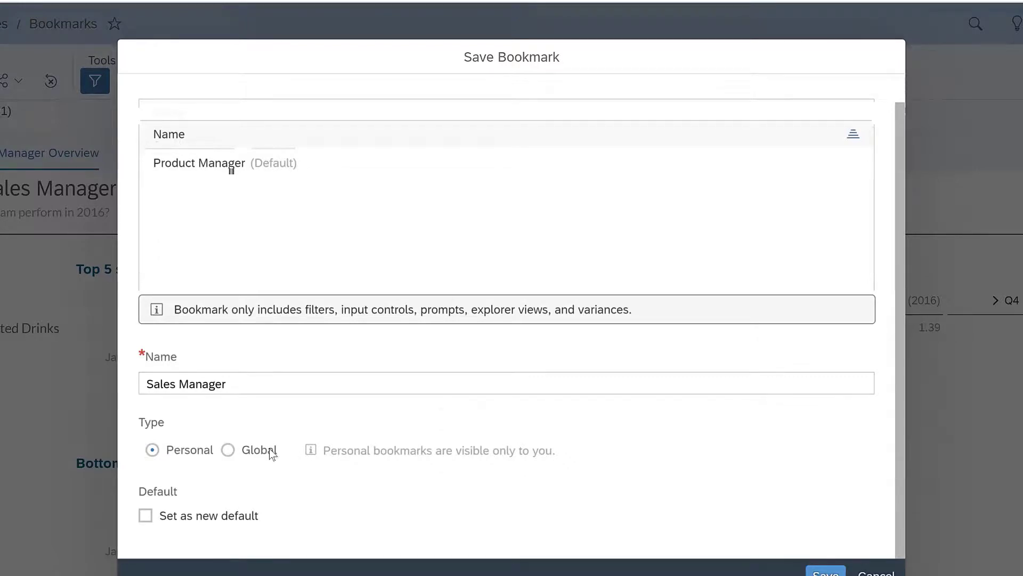
left_click(252, 449)
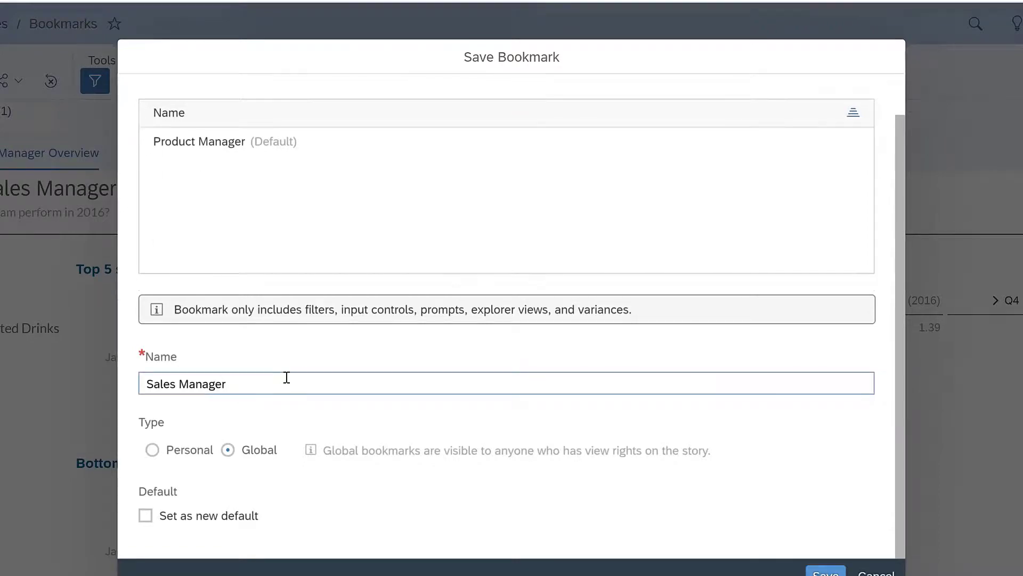
left_click(825, 571)
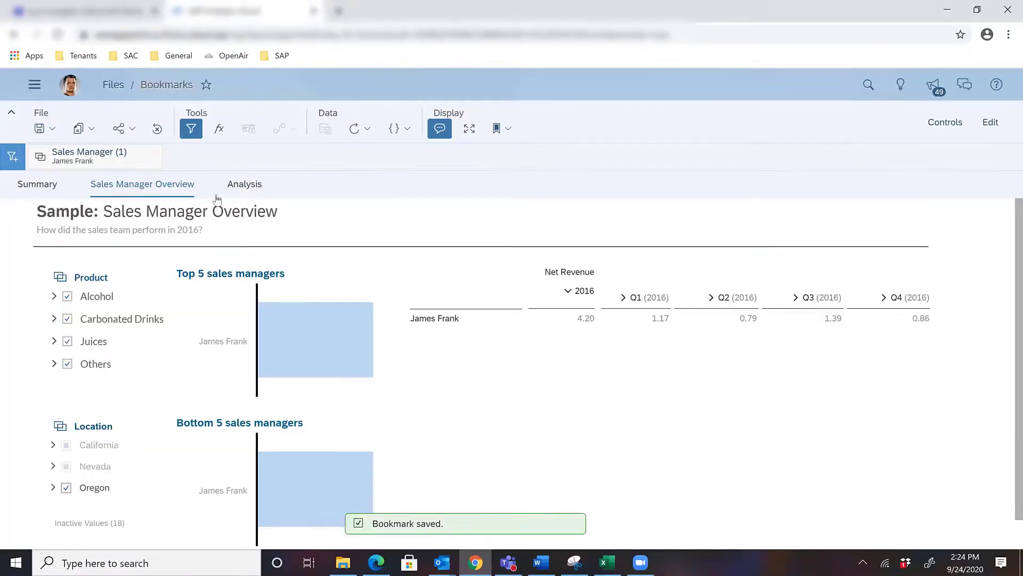
Step: Show the Summary page, open the global bookmark Sales Manager, and check the list of saved bookmarks
left_click(21, 182)
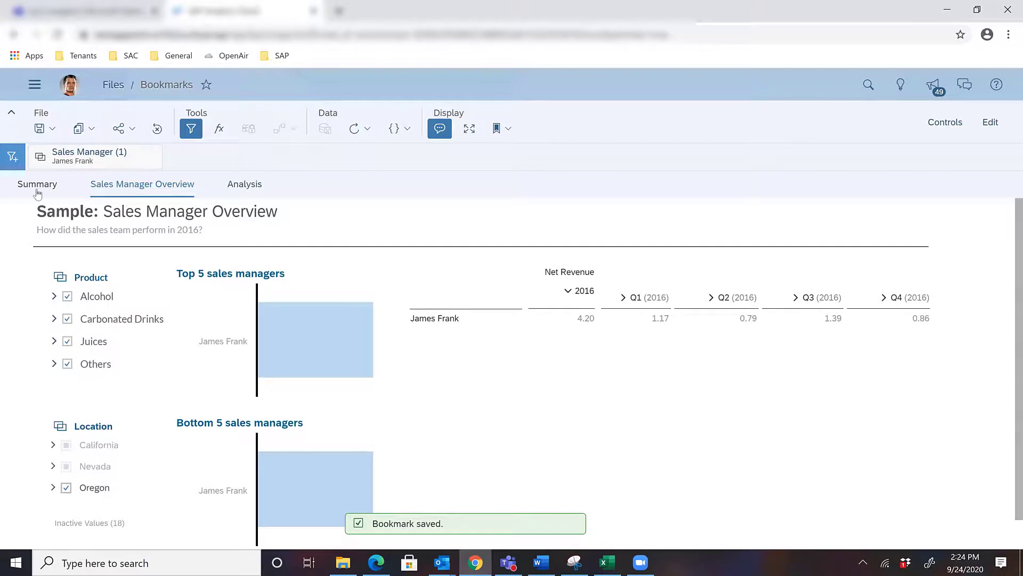
left_click(505, 131)
mouse_move(524, 168)
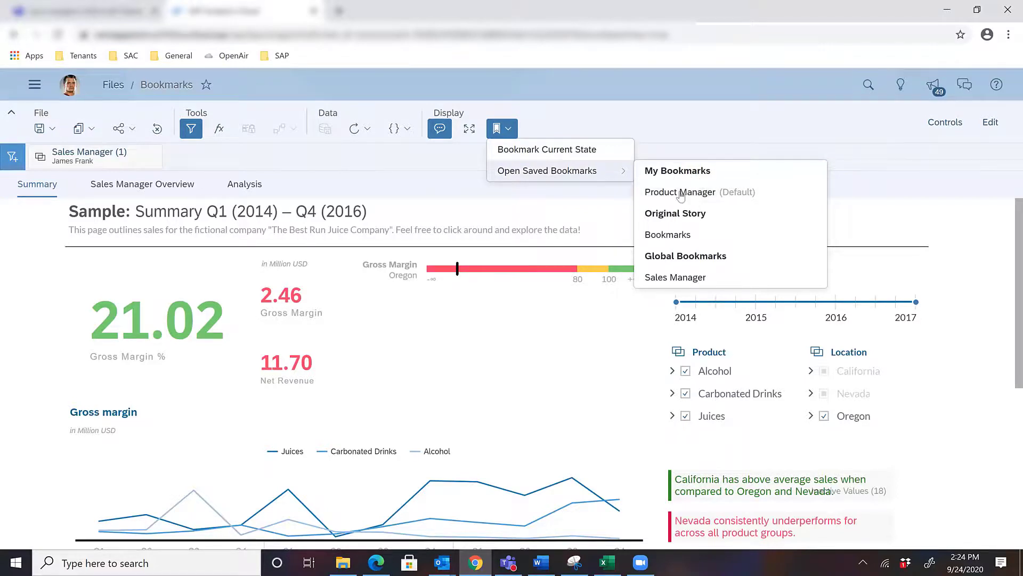
mouse_move(674, 278)
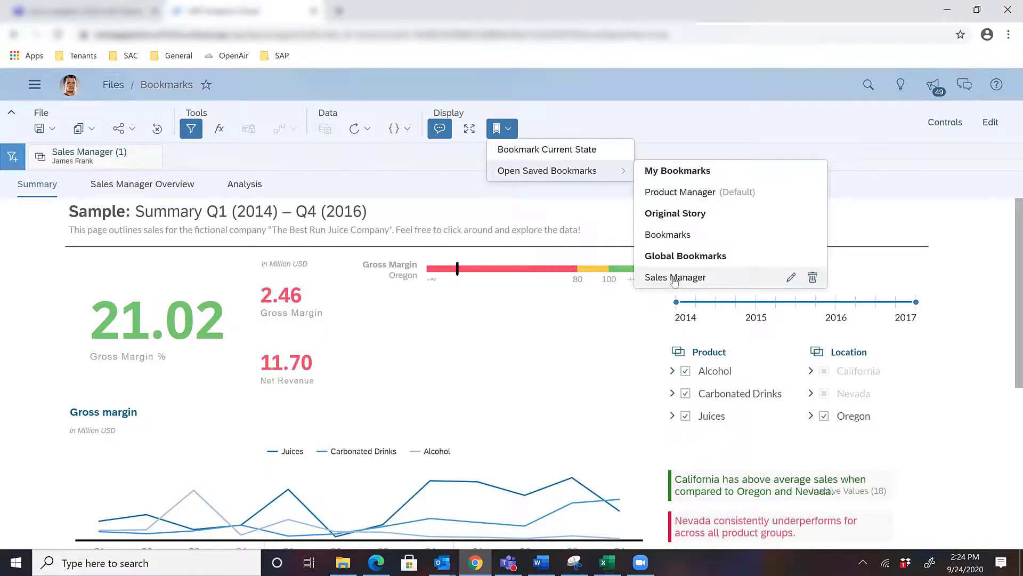
left_click(728, 278)
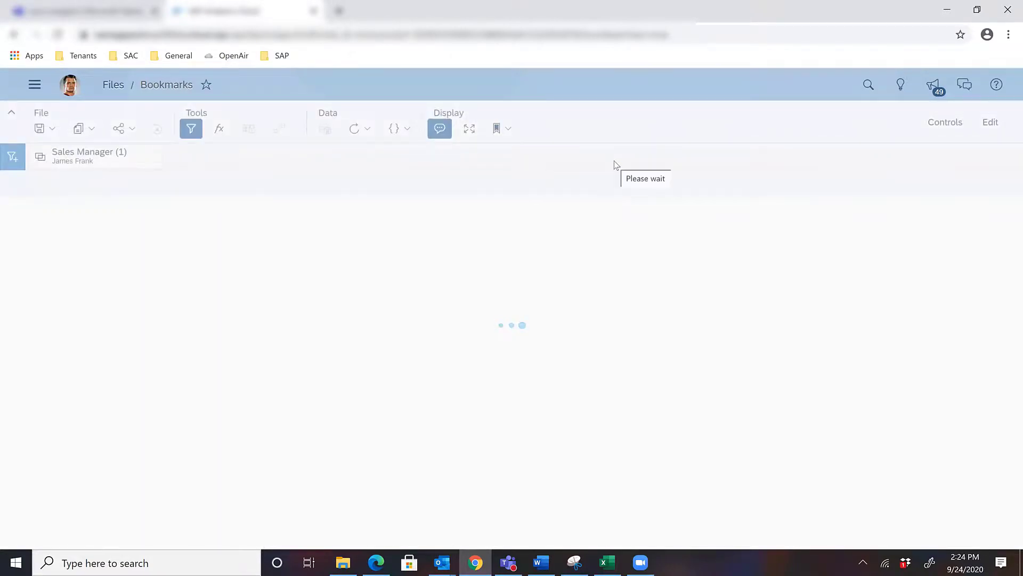
left_click(501, 128)
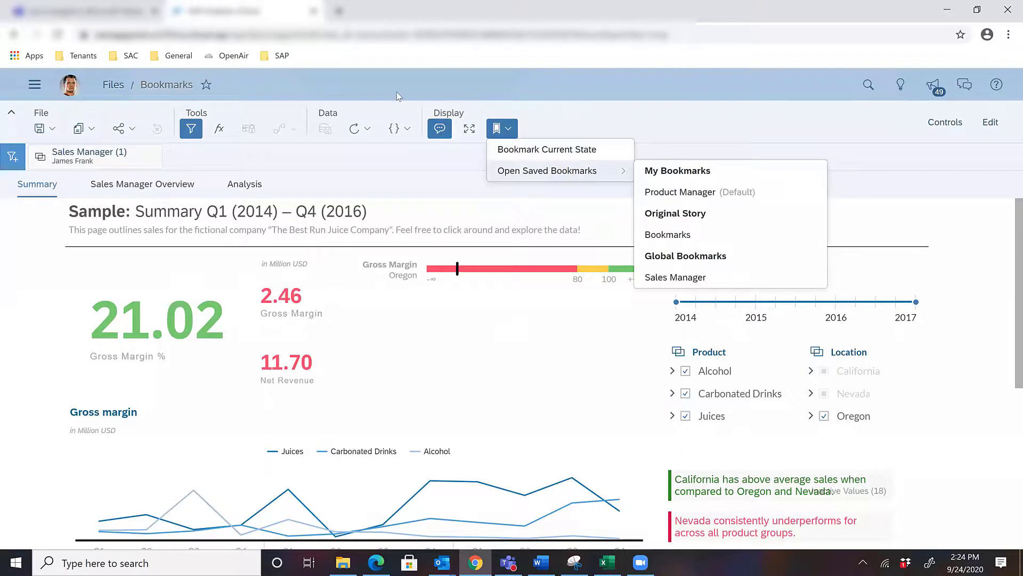
left_click(369, 90)
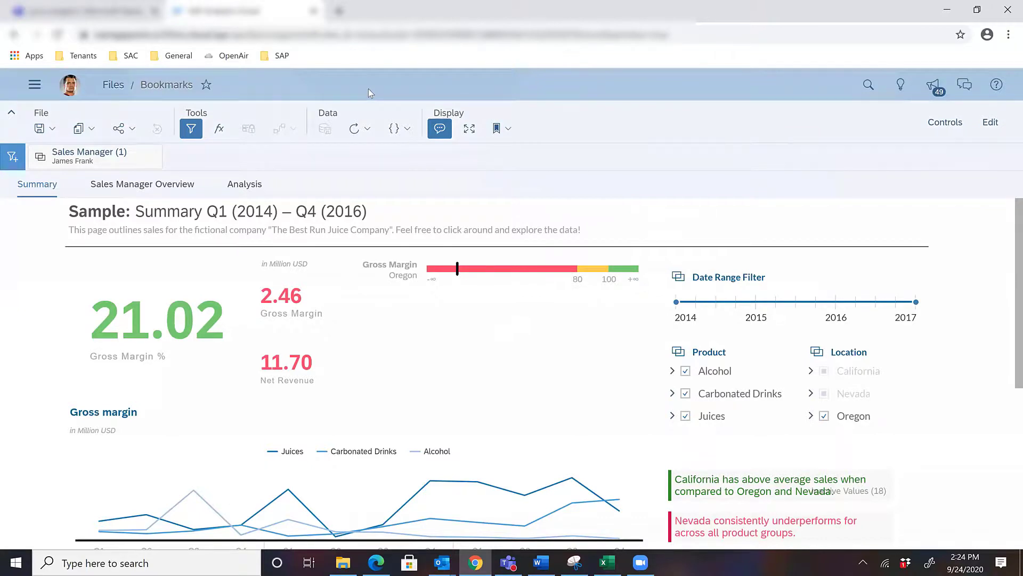
Step: Edit the global bookmark Sales Manager so that it is set as the new default, and update it
left_click(498, 133)
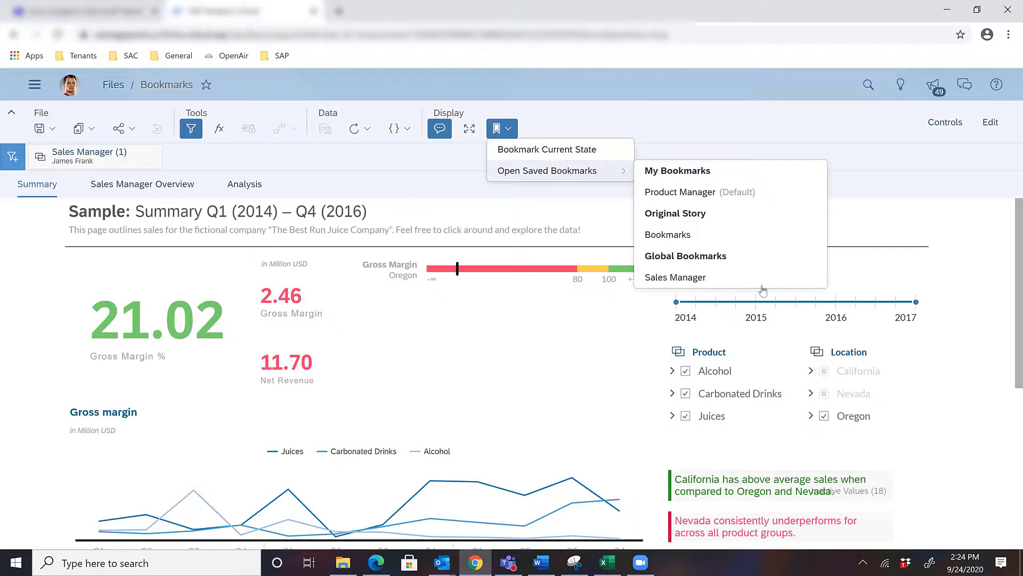
mouse_move(787, 284)
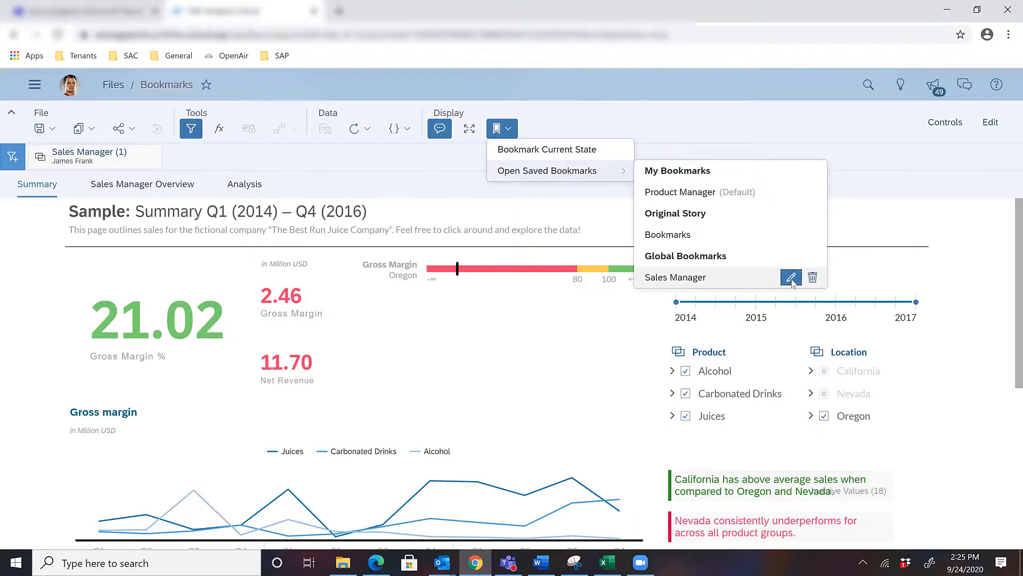
left_click(791, 278)
left_click(281, 369)
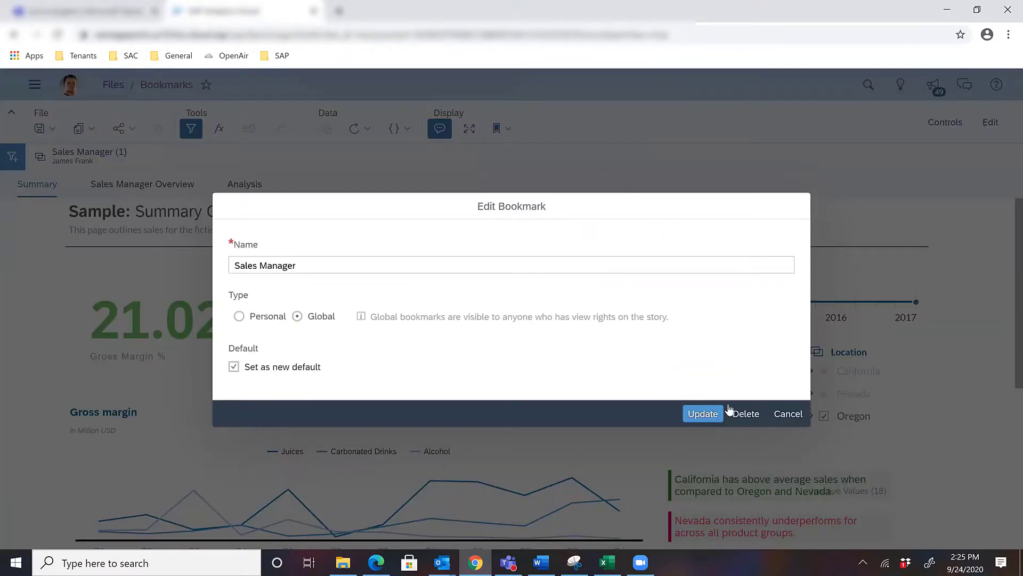
left_click(709, 416)
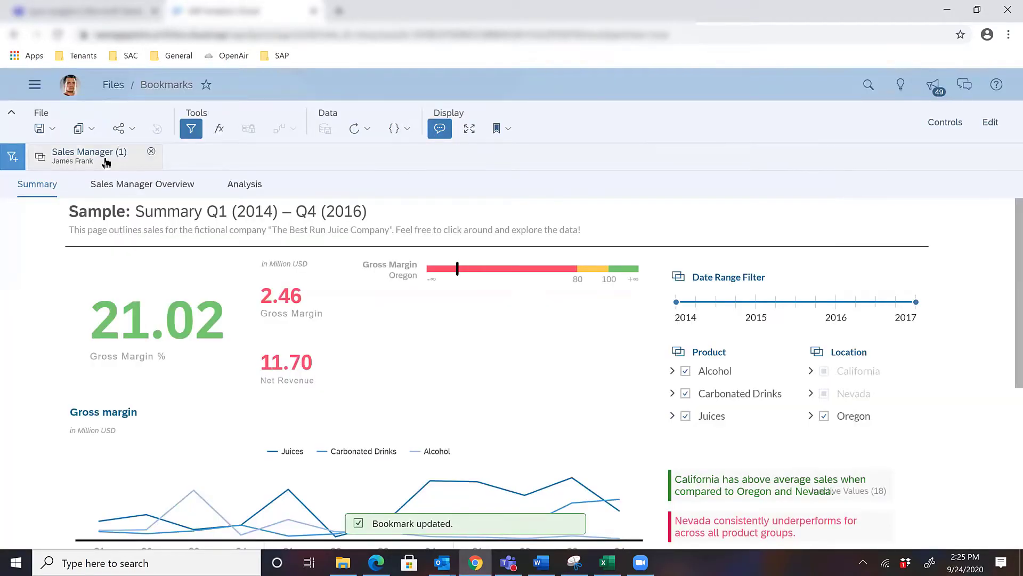
Step: Leave the story for the Files list and bring up the main navigation
left_click(109, 85)
left_click(35, 84)
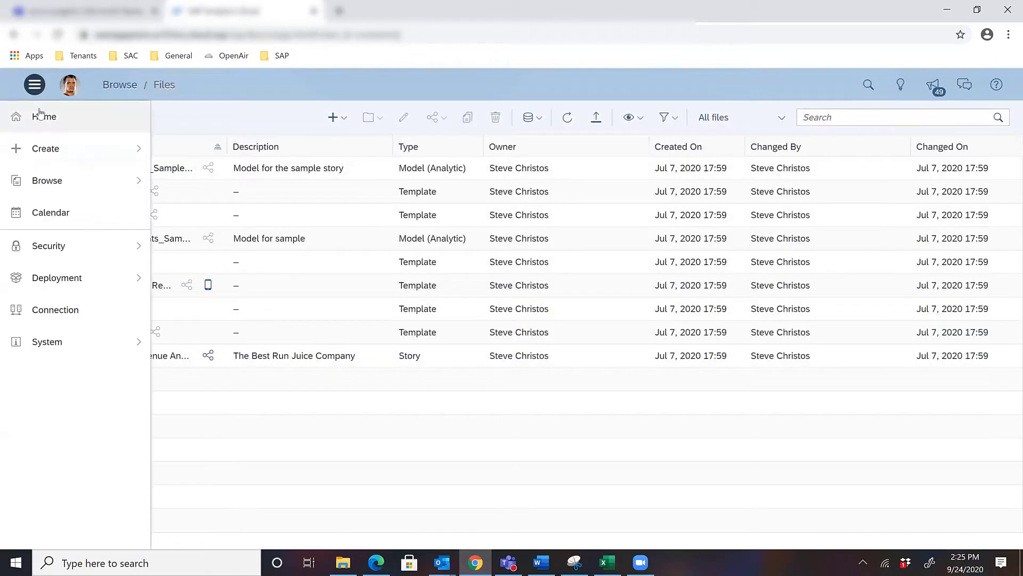